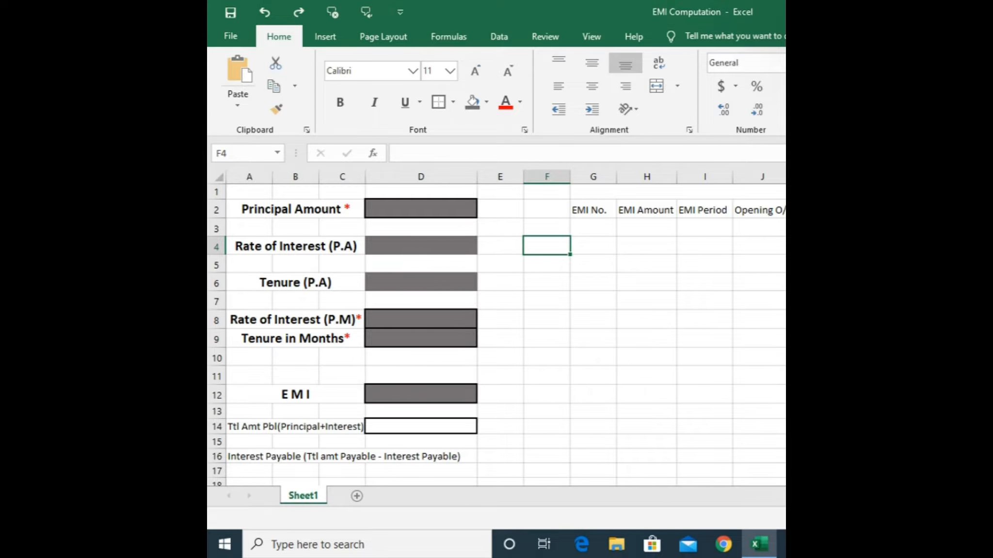
left_click(388, 244)
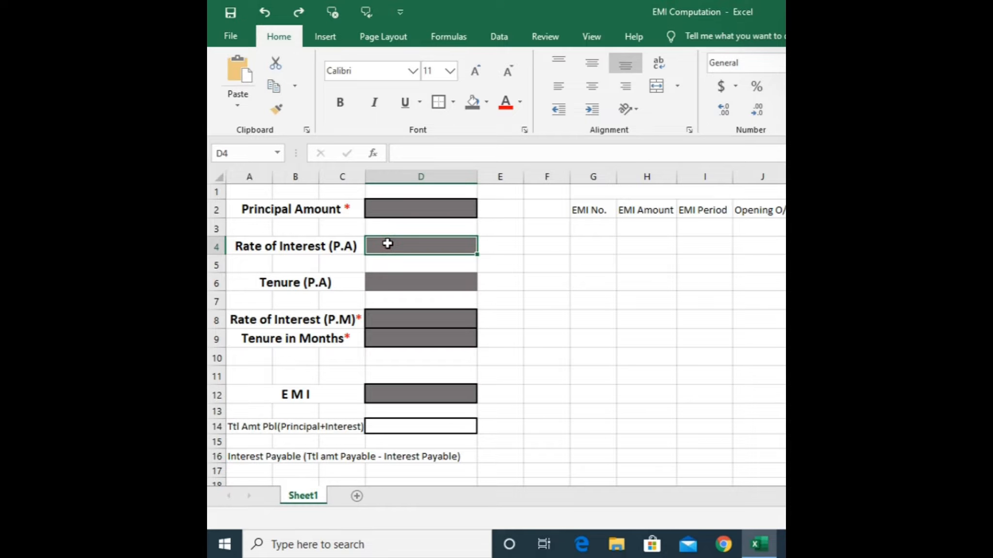
left_click(574, 274)
left_click(438, 246)
left_click(715, 304)
left_click(505, 331)
left_click(698, 367)
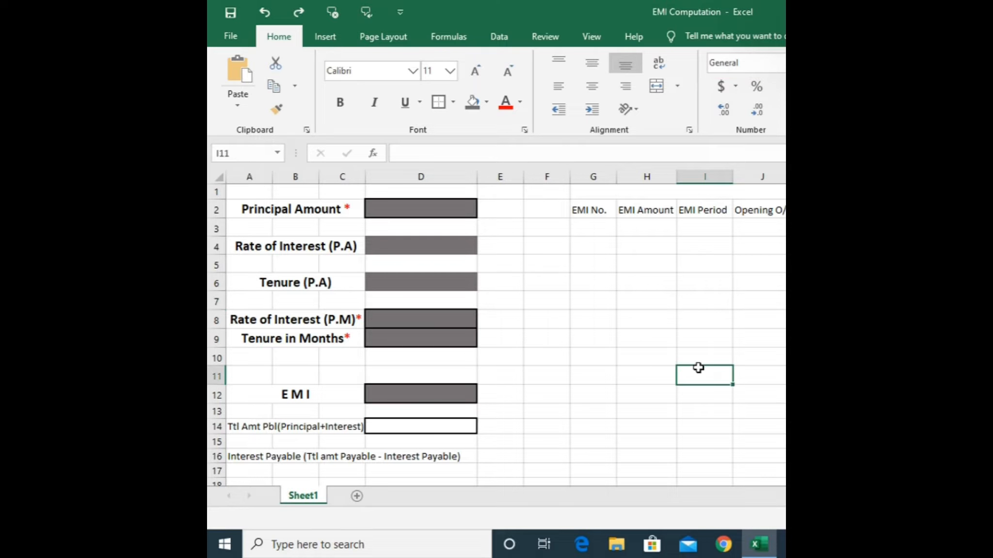
- Apply the Percentage number format to the annual interest rate cell D4 and the monthly interest rate cell D8
left_click(409, 245)
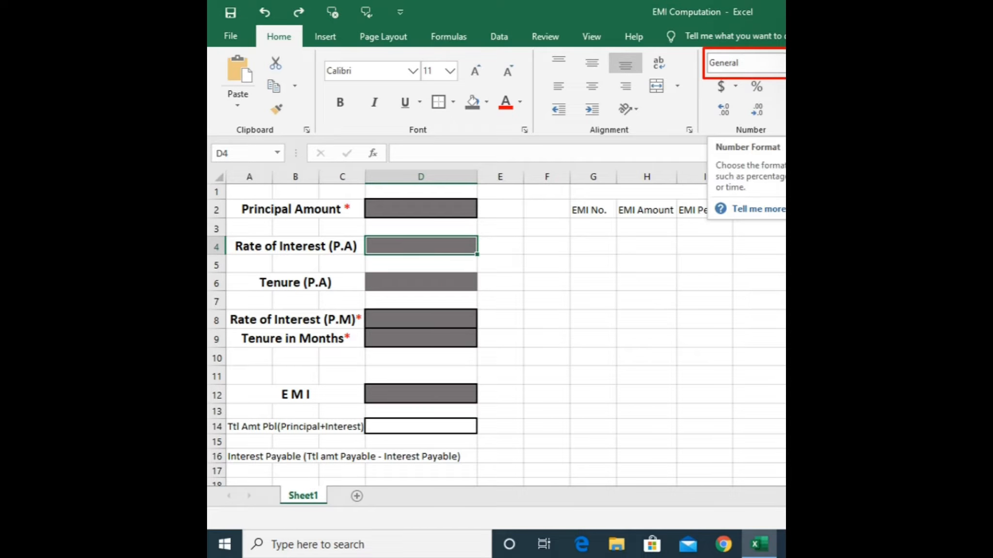
left_click(782, 63)
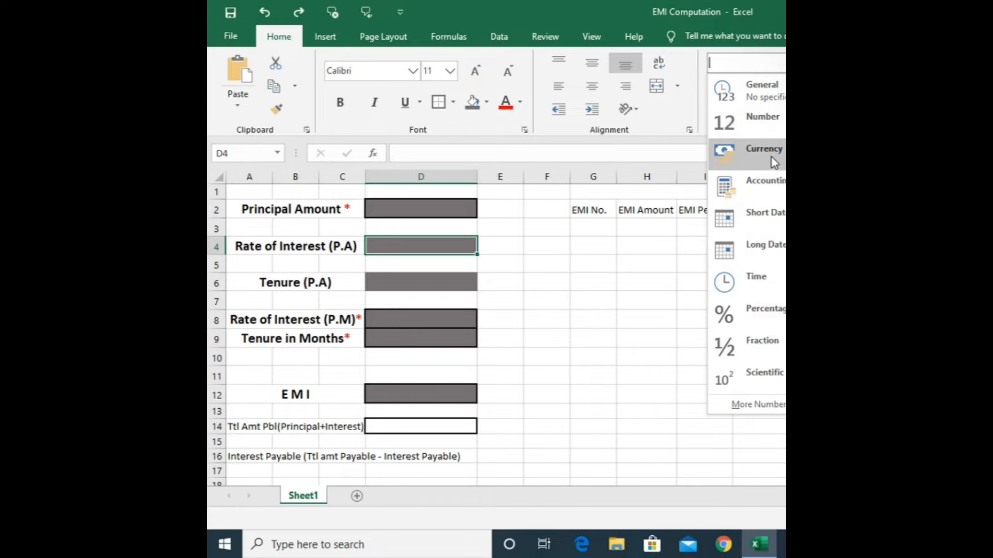
left_click(772, 316)
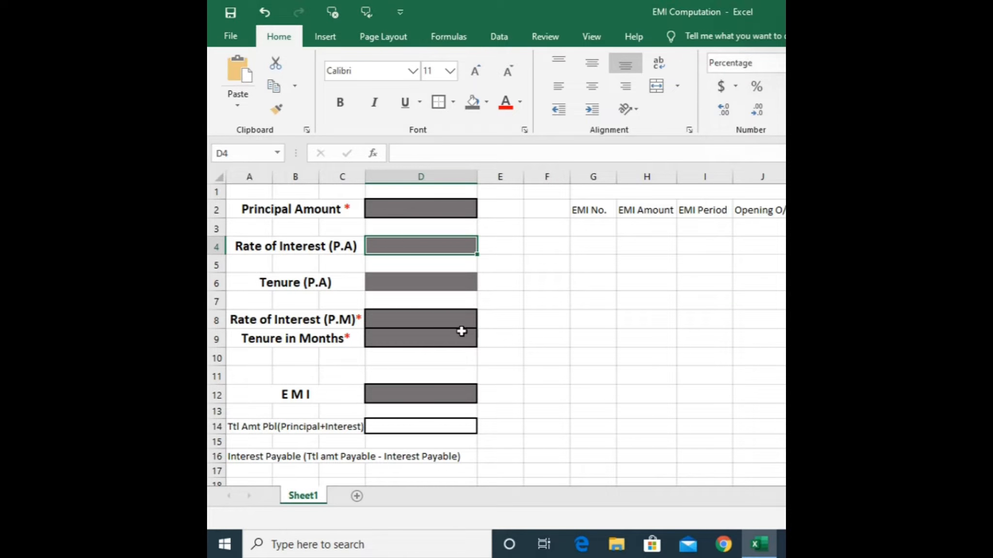
left_click(421, 320)
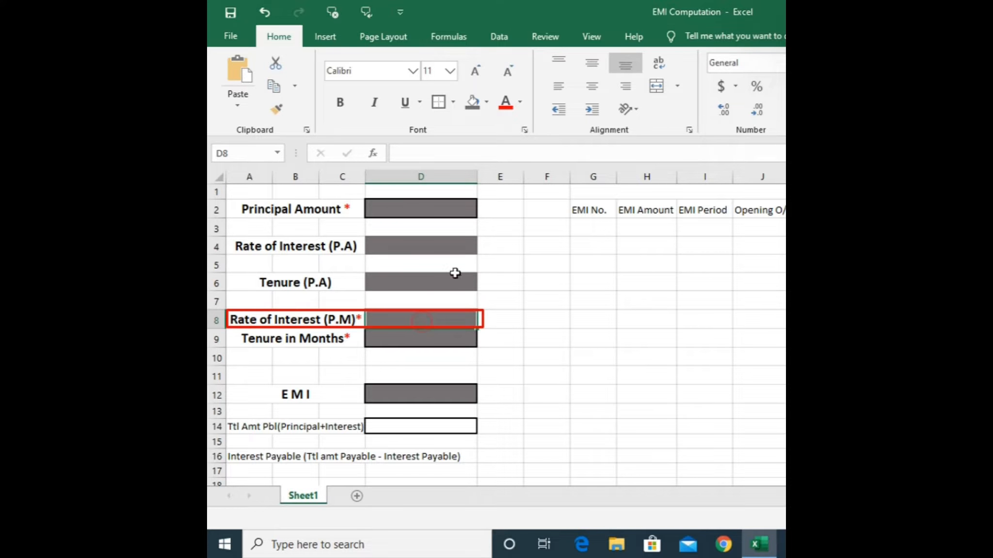
left_click(800, 64)
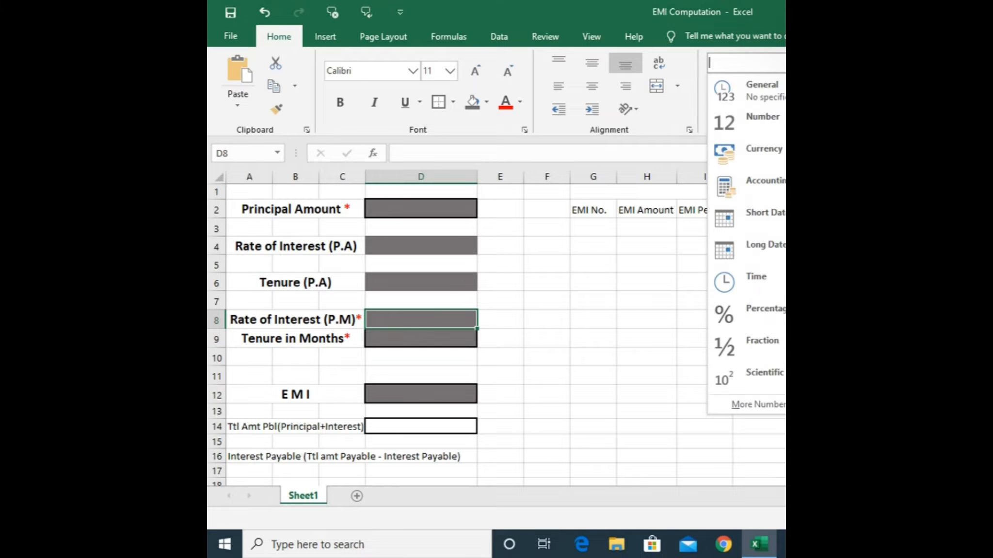
left_click(772, 311)
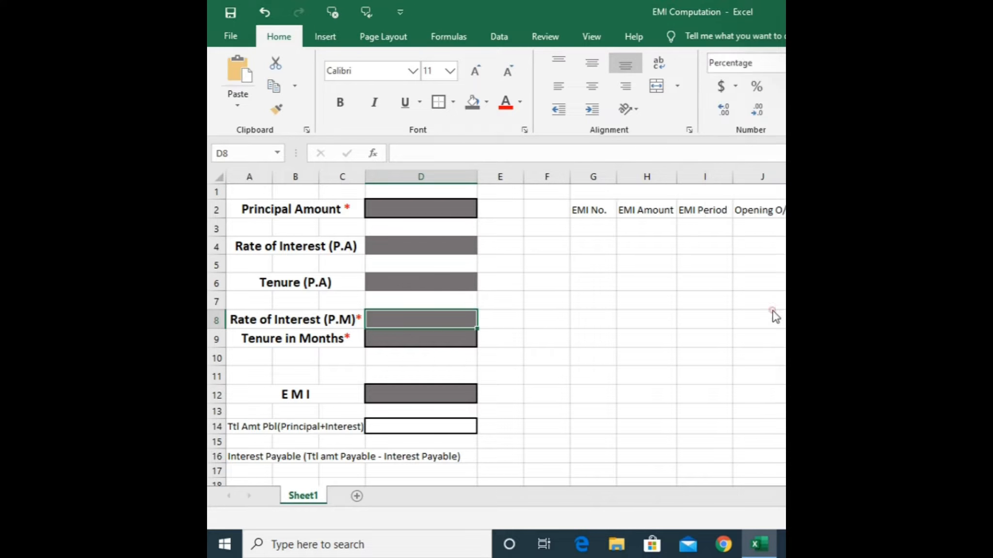
- Enter 1% as the annual rate of interest in D4
left_click(418, 246)
type("1")
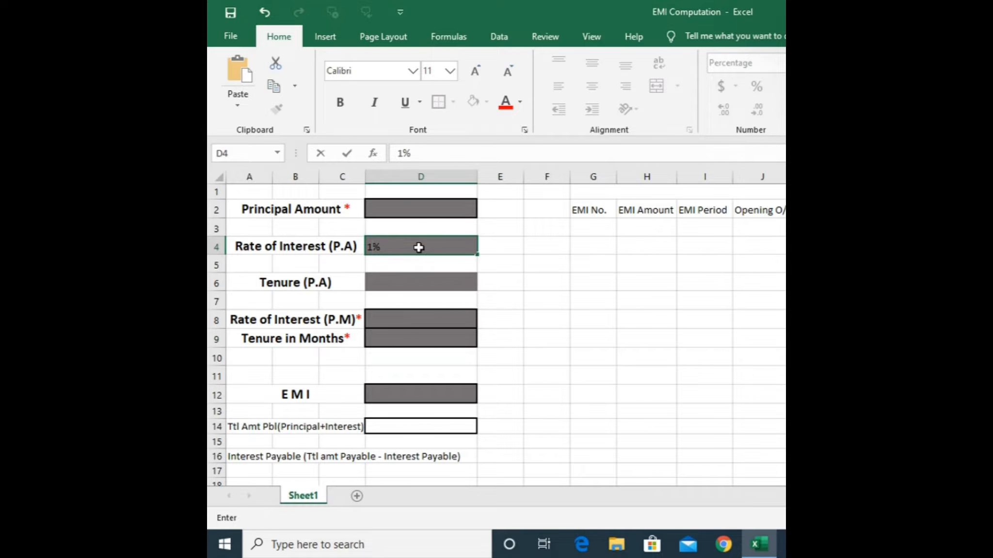
key("Return")
- Calculate the monthly rate of interest in D8 with the formula =D4/12
key("Return")
key("Down")
key("Down")
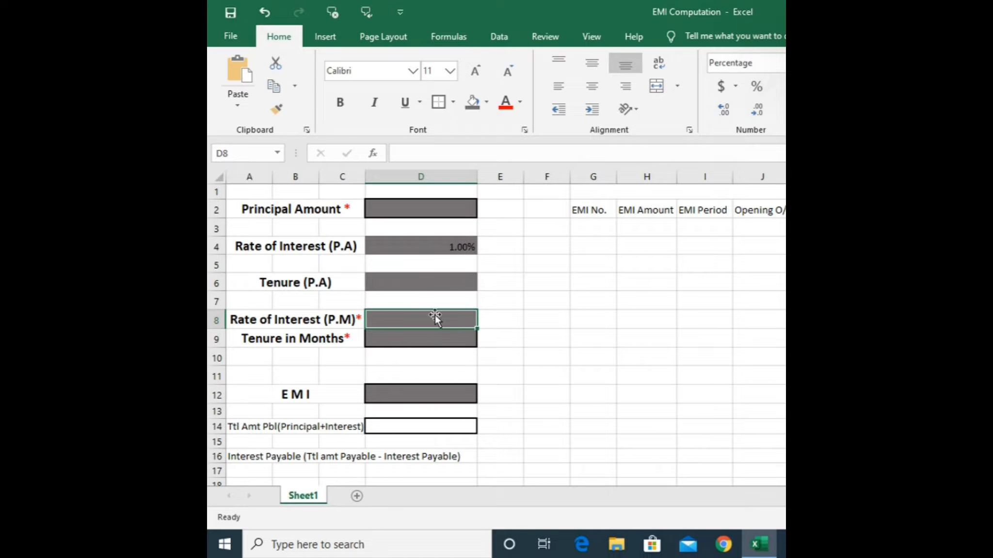
type("=")
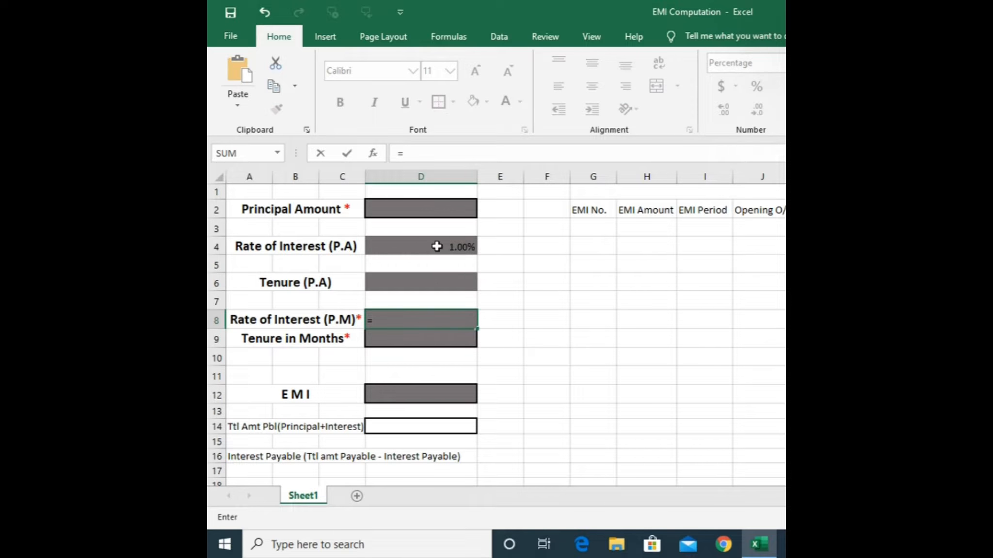
left_click(436, 246)
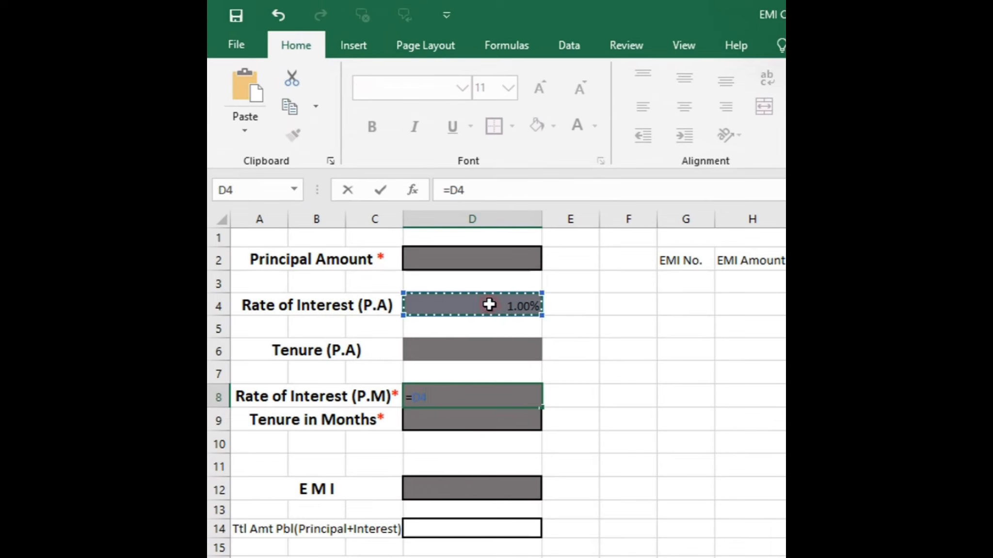
type("/12")
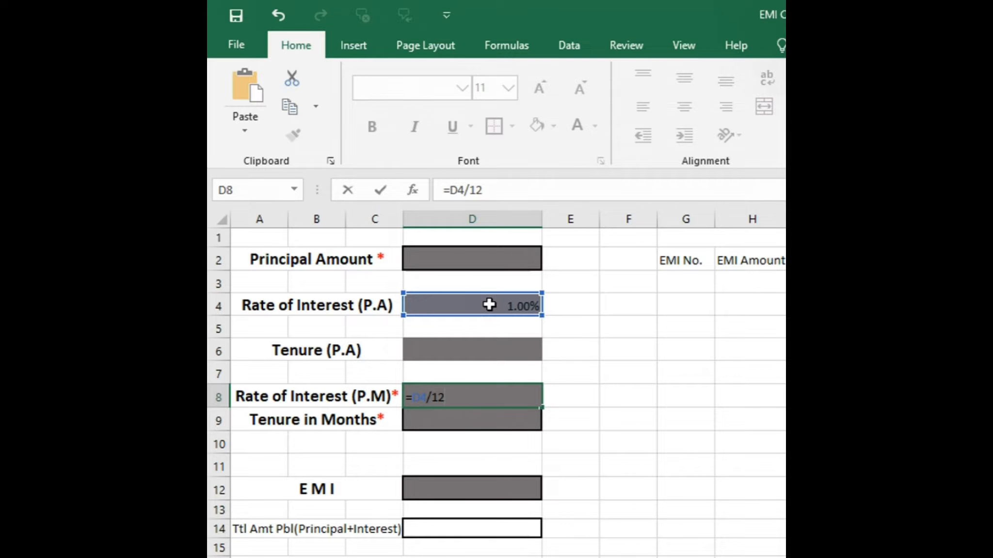
key("Return")
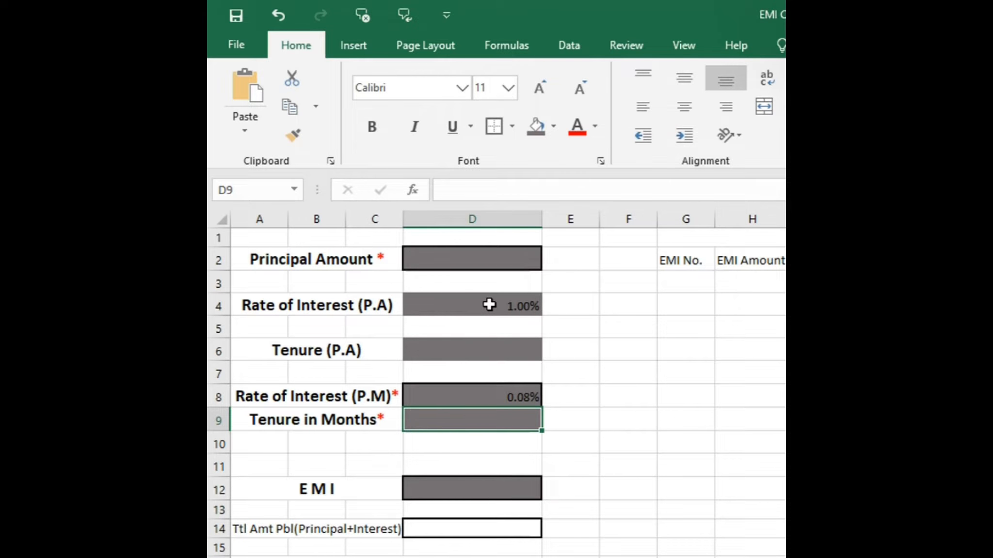
- Adjust the decimal places of the monthly rate of interest in D8, ending with three decimals
left_click(616, 399)
left_click(510, 393)
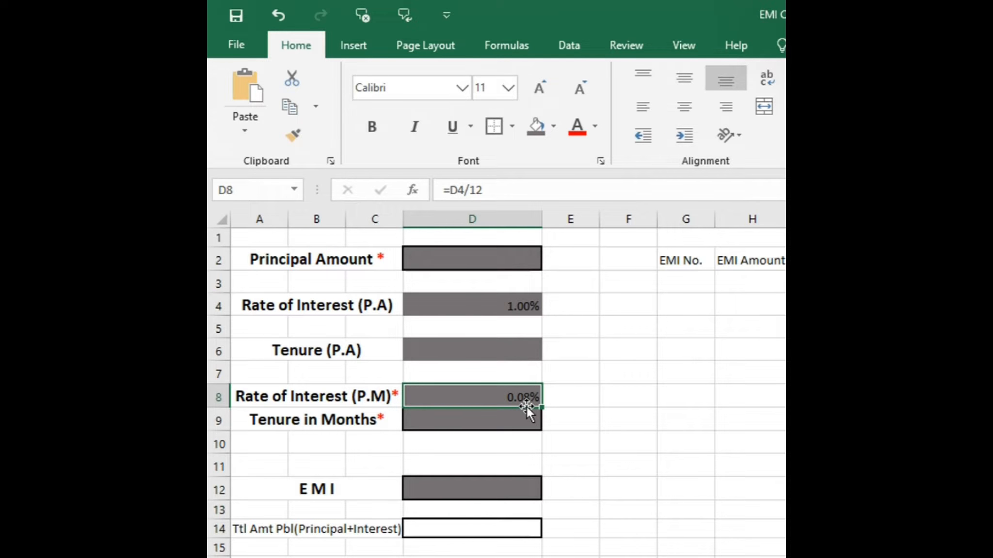
left_click(914, 127)
left_click(914, 127)
left_click(954, 126)
left_click(955, 127)
left_click(955, 126)
left_click(955, 126)
key("alt+h")
key("0")
key("alt+h")
key("0")
key("alt+h")
key("0")
- Set the annual rate of interest in D4 to 12%
left_click(500, 301)
type("12")
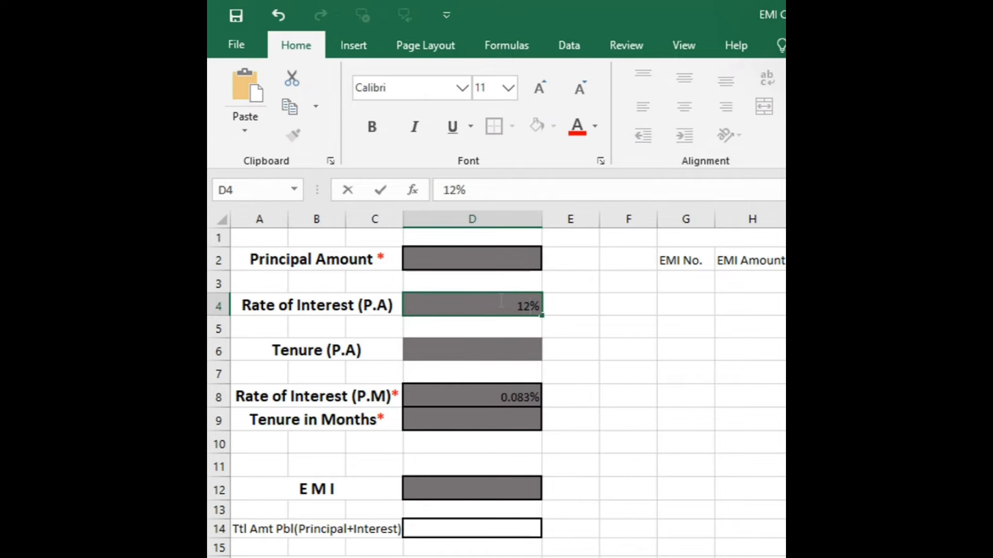
key("Return")
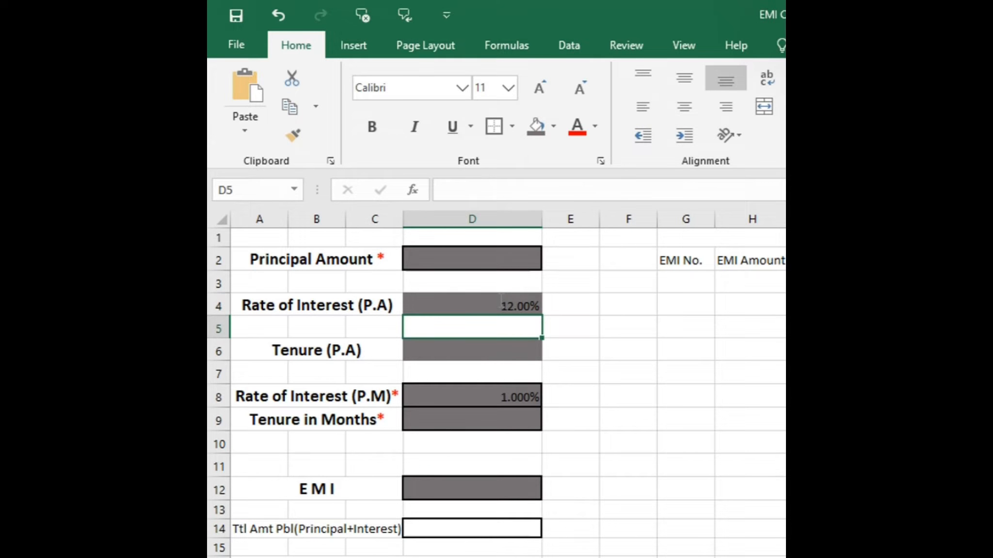
- Reformat the monthly rate of interest in D8 to two decimal places
left_click(488, 389)
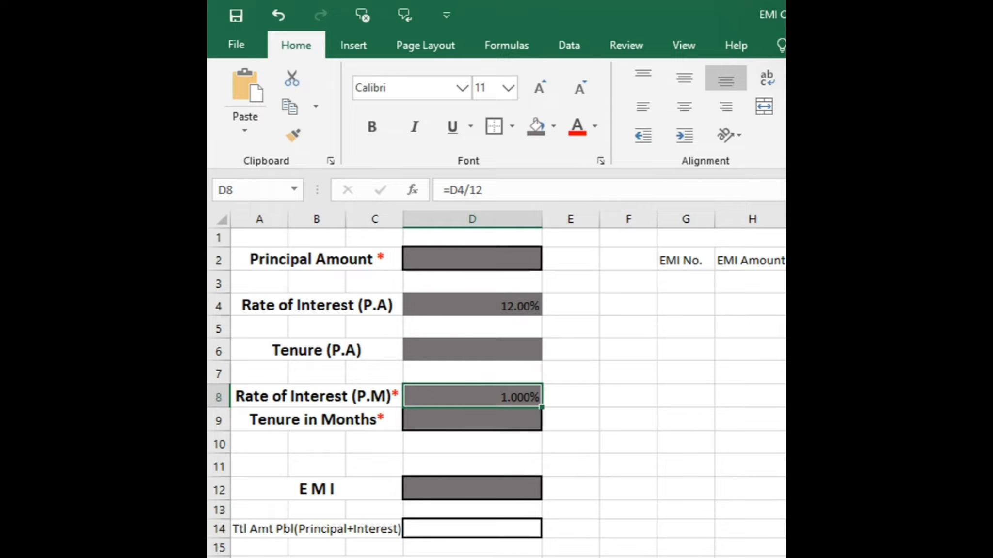
key("alt+h")
key("0")
key("alt+h")
key("9")
key("alt+h")
key("9")
key("alt+h")
key("9")
key("alt+h")
key("0")
- Enter 2 as the tenure in years in D6
left_click(453, 352)
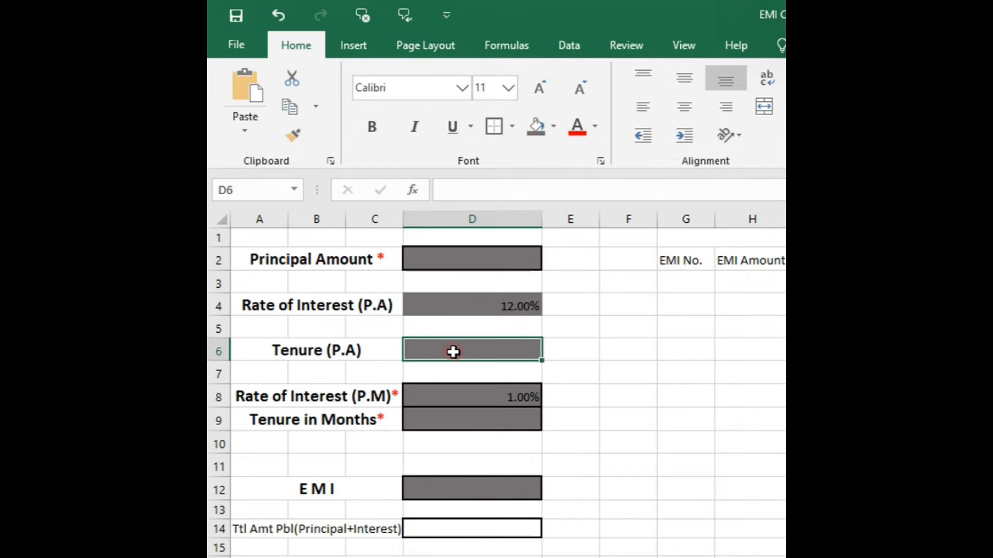
type("2")
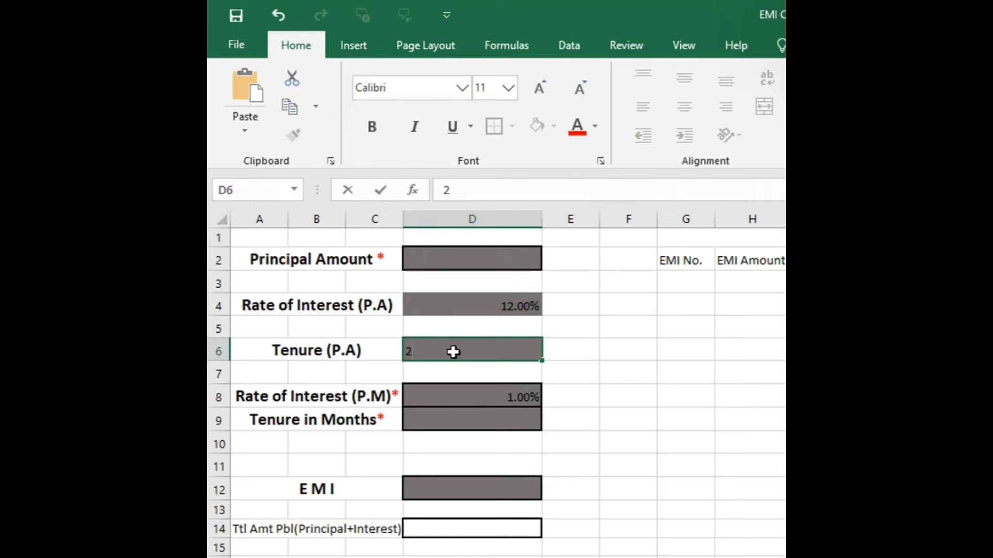
key("Return")
- Calculate the tenure in months in D9 with the formula =D6*12
key("Return")
key("Return")
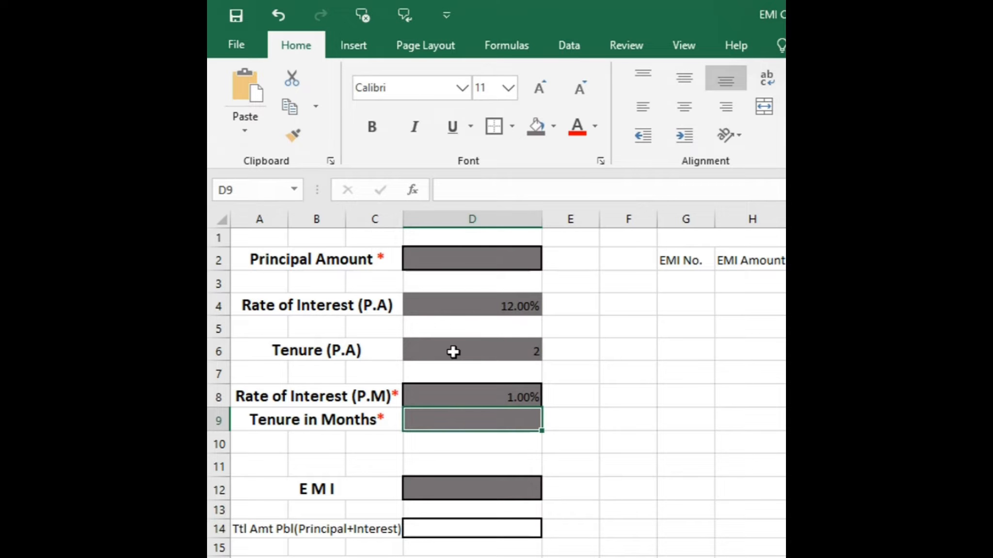
type("=")
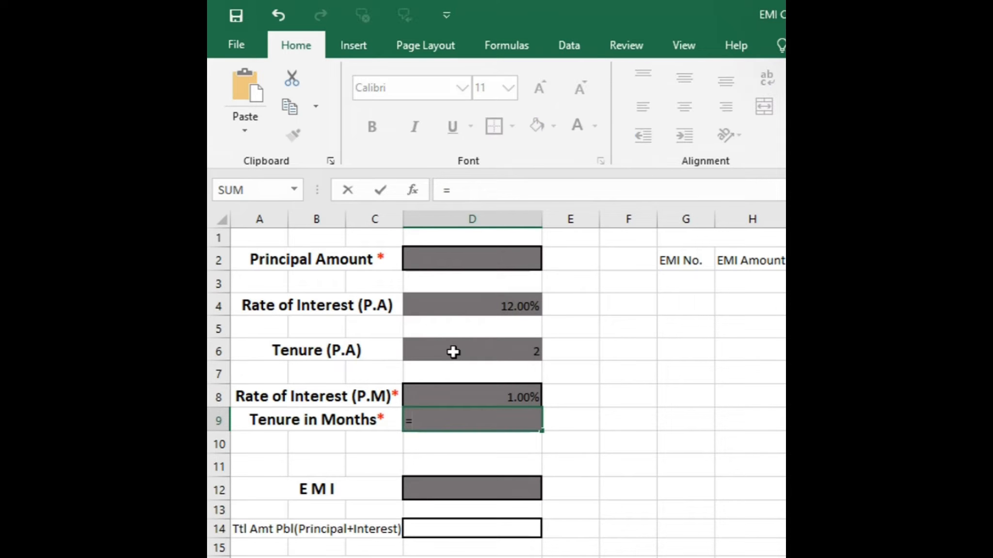
left_click(474, 351)
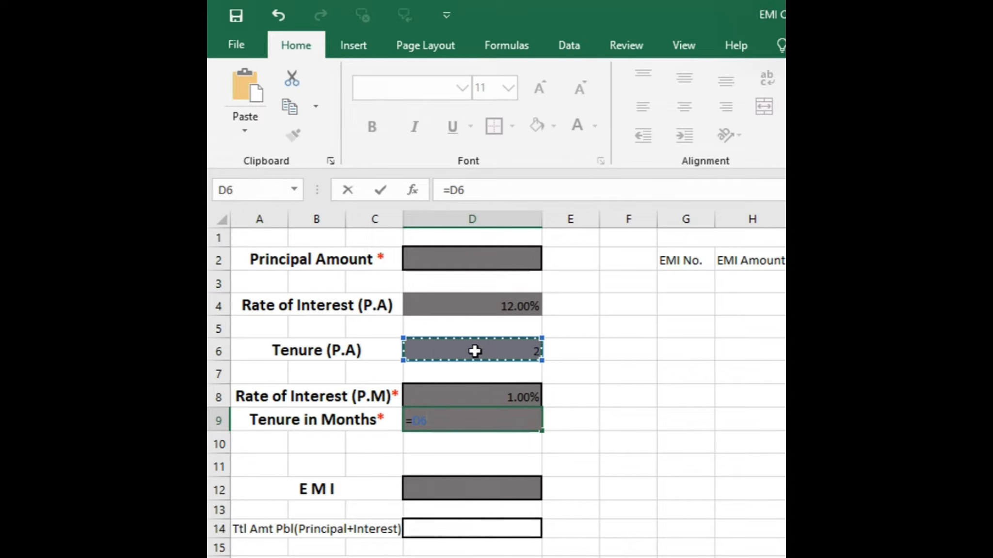
type("*12")
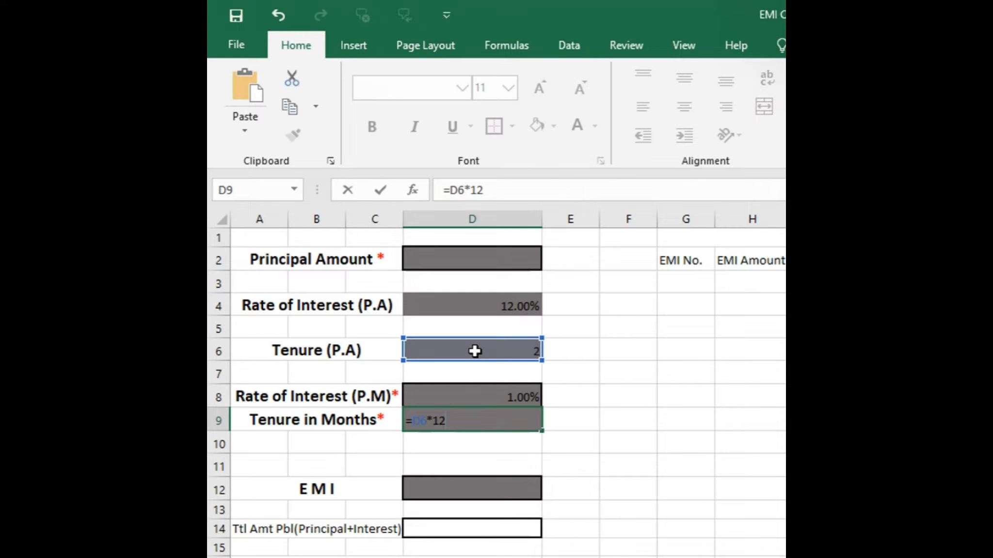
key("Return")
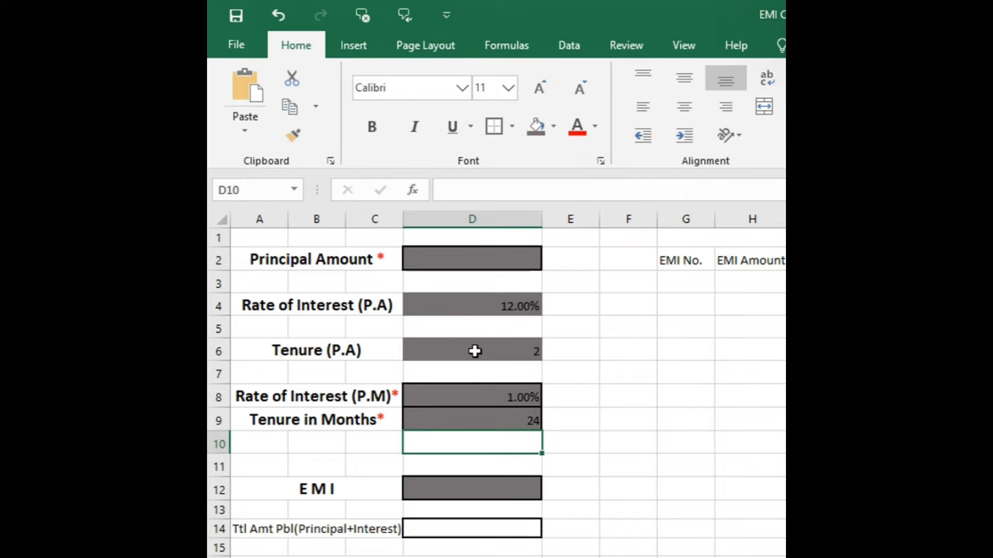
- Format the tenure in months in D9 as a number with no decimal places
left_click(499, 433)
left_click(495, 418)
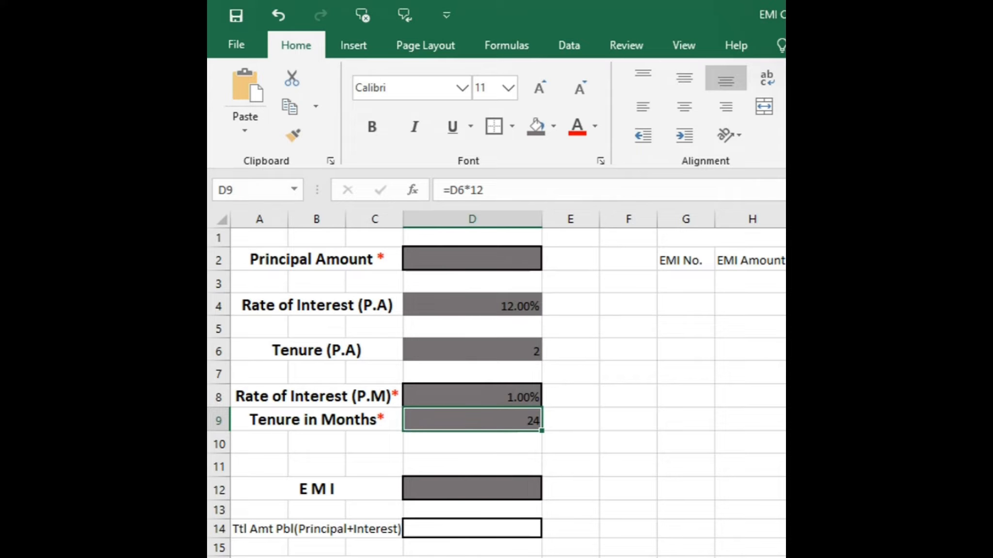
key("ctrl+shift+1")
key("alt+h")
key("0")
key("alt+h")
key("9")
key("alt+h")
key("9")
key("alt+h")
key("9")
- Enter 4000000 as the principal amount in D2
double_click(479, 253)
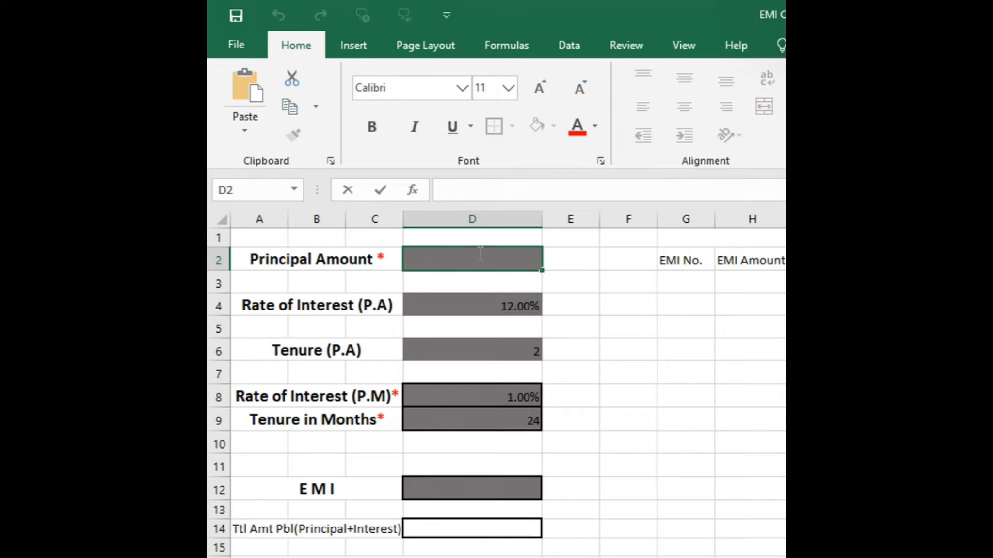
left_click(630, 371)
left_click(487, 260)
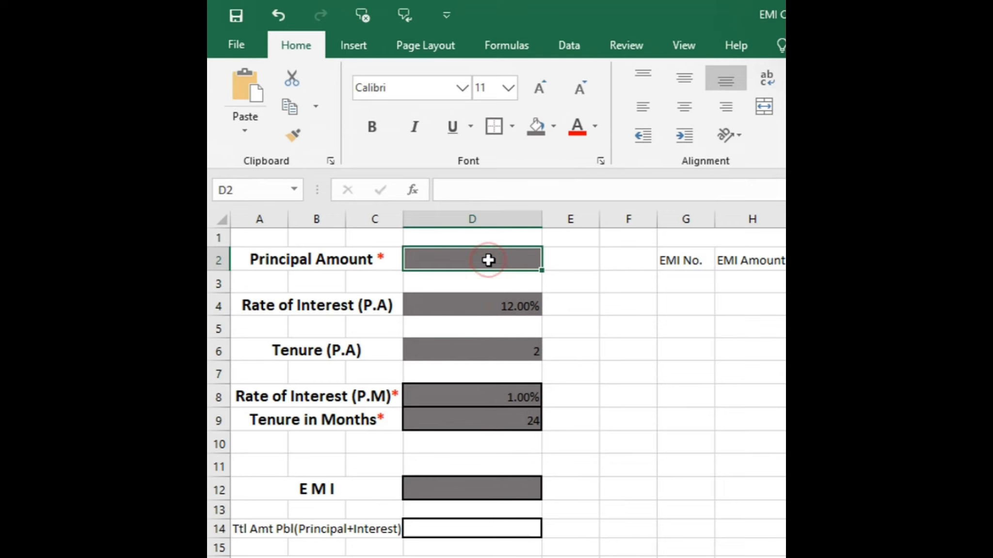
type("40")
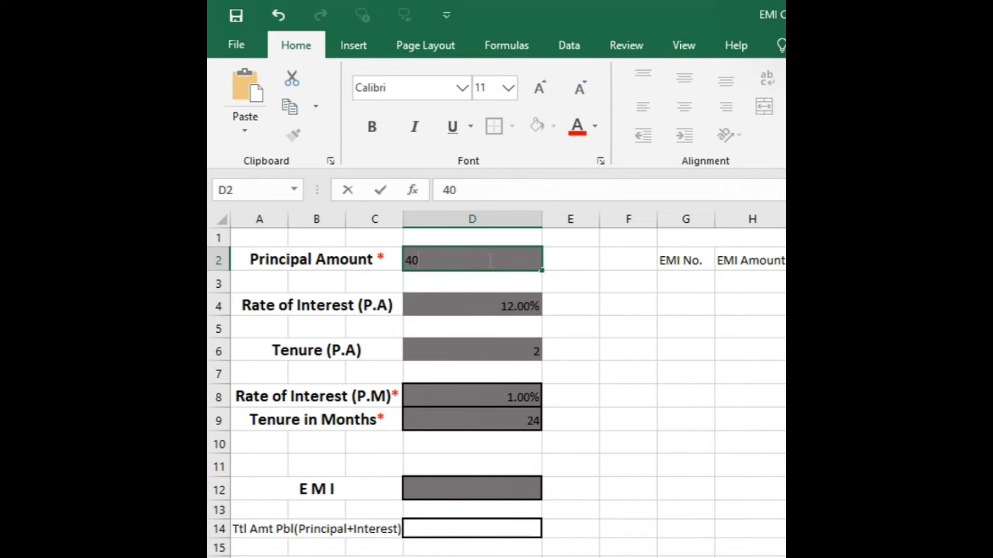
type("00000")
key("Return")
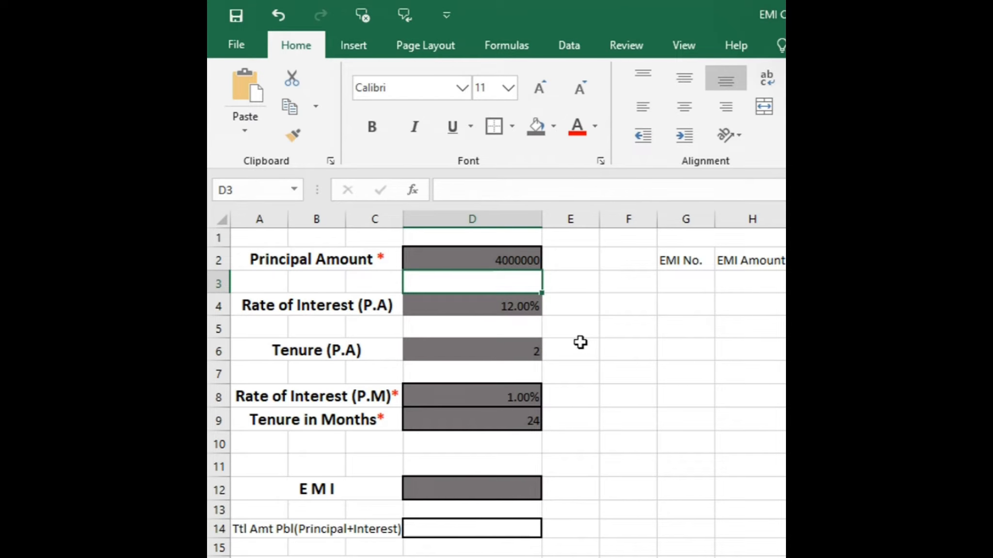
- Set the annual rate of interest in D4 to 8.5% and the tenure in D6 to 10 years
left_click(468, 308)
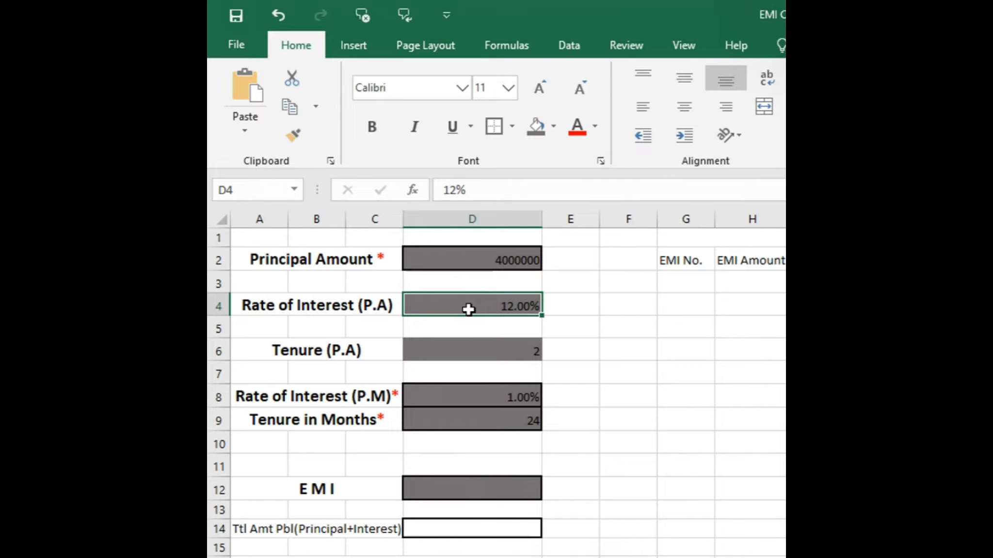
type("8.5")
key("Return")
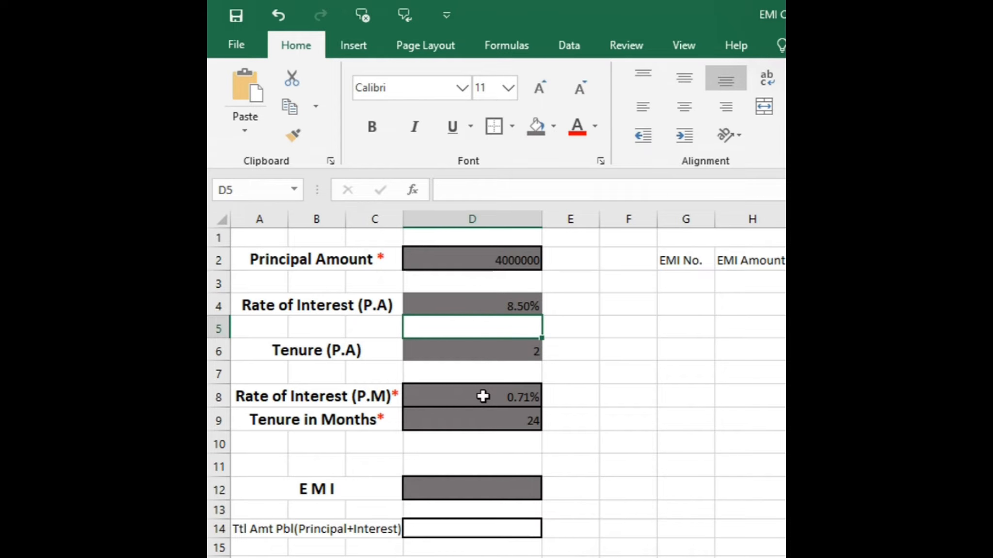
left_click(515, 347)
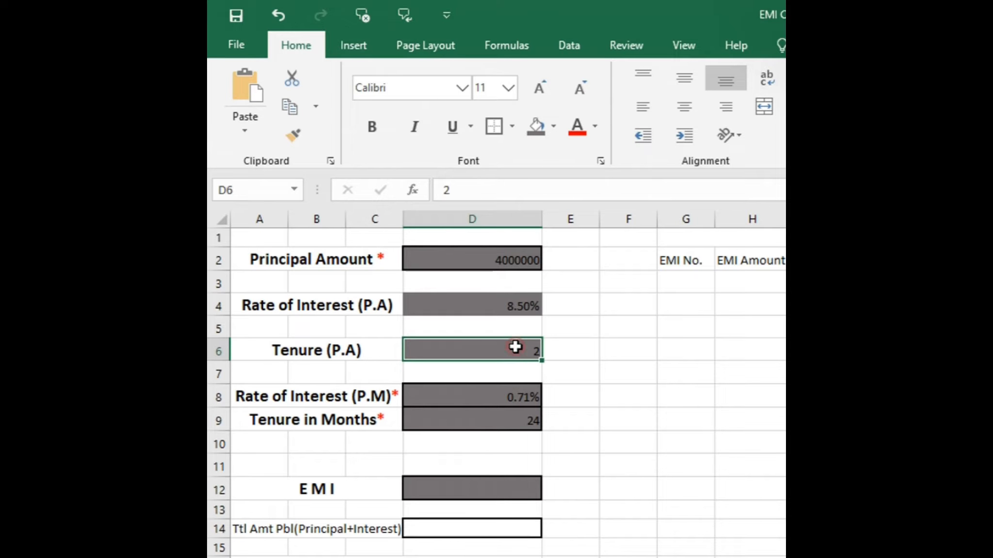
type("10")
key("Return")
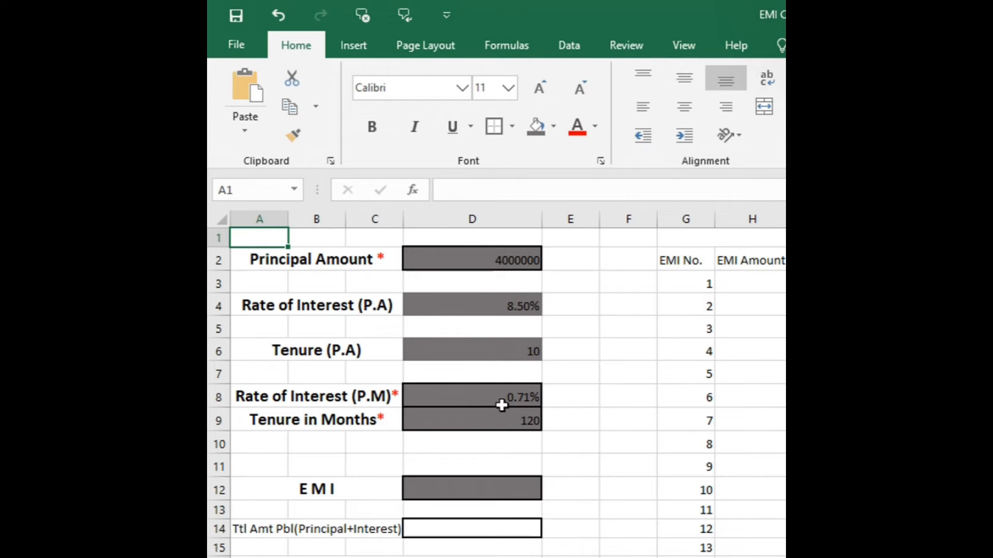
key("Down")
key("Down")
key("Down")
key("Down")
key("Down")
key("Down")
key("Down")
key("Down")
key("Down")
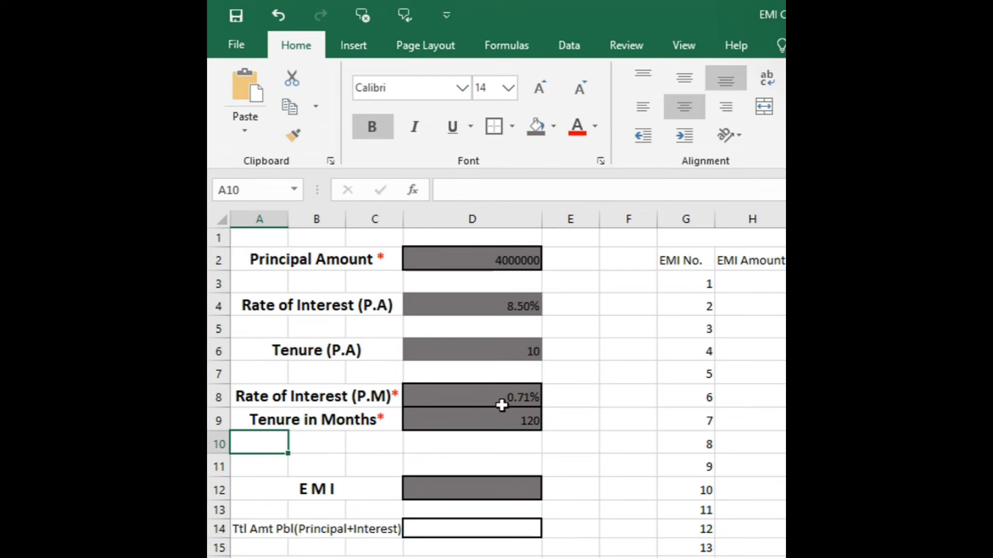
- Review the annual rate of interest in D4, the tenure in D6 and the monthly rate in D8
key("Up")
key("Up")
key("Up")
key("Up")
key("Up")
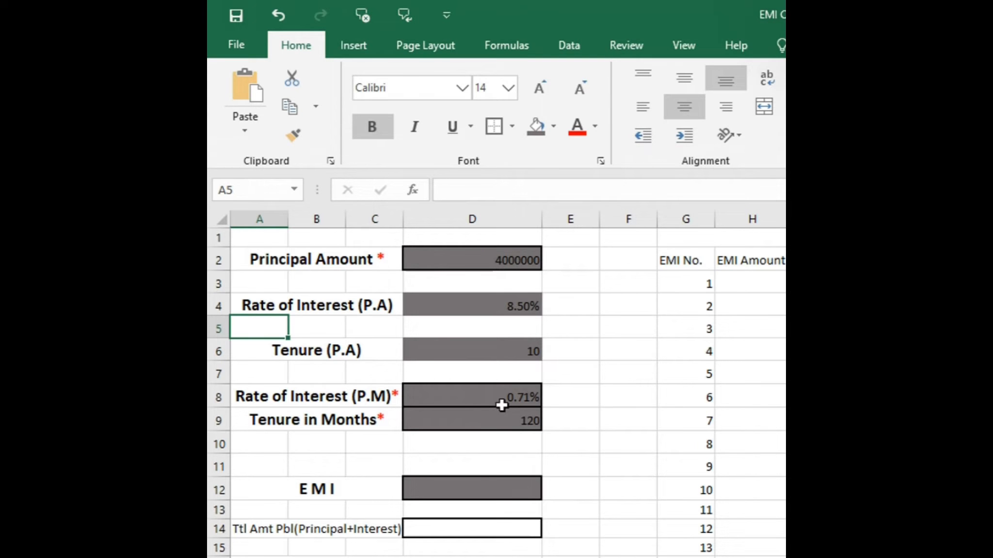
key("Right")
key("Right")
key("Right")
key("Right")
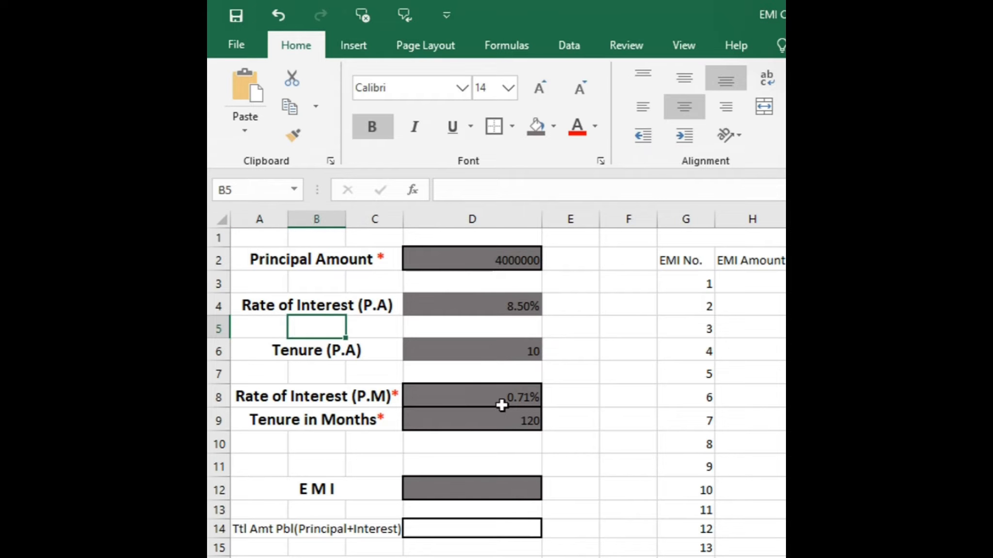
key("Down")
key("Left")
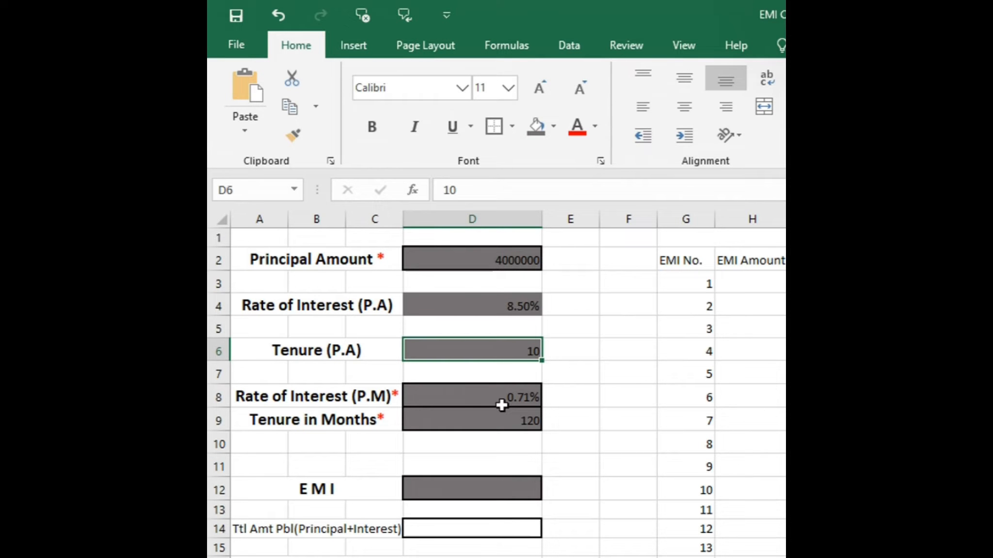
key("Up")
key("Up")
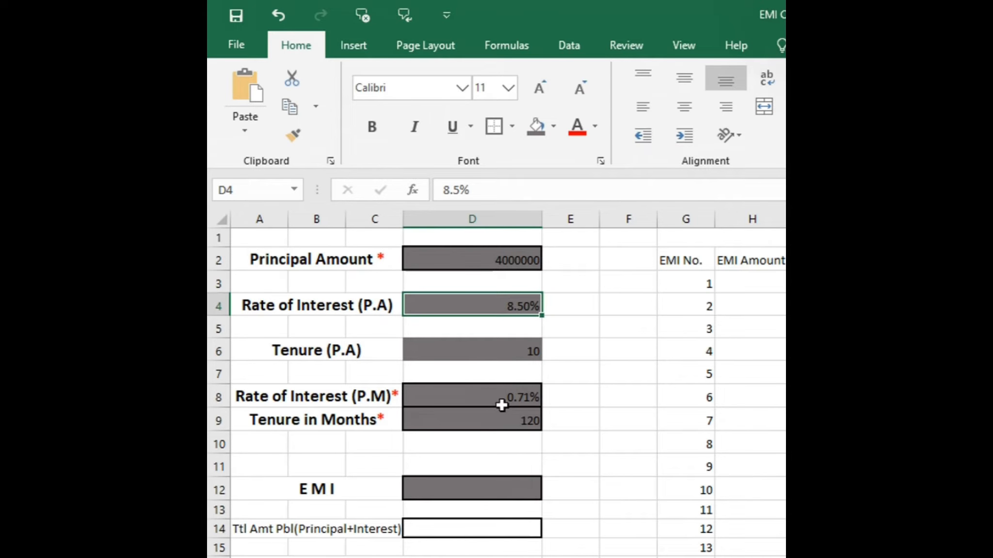
key("Down")
key("Down")
key("Down")
key("Down")
key("Up")
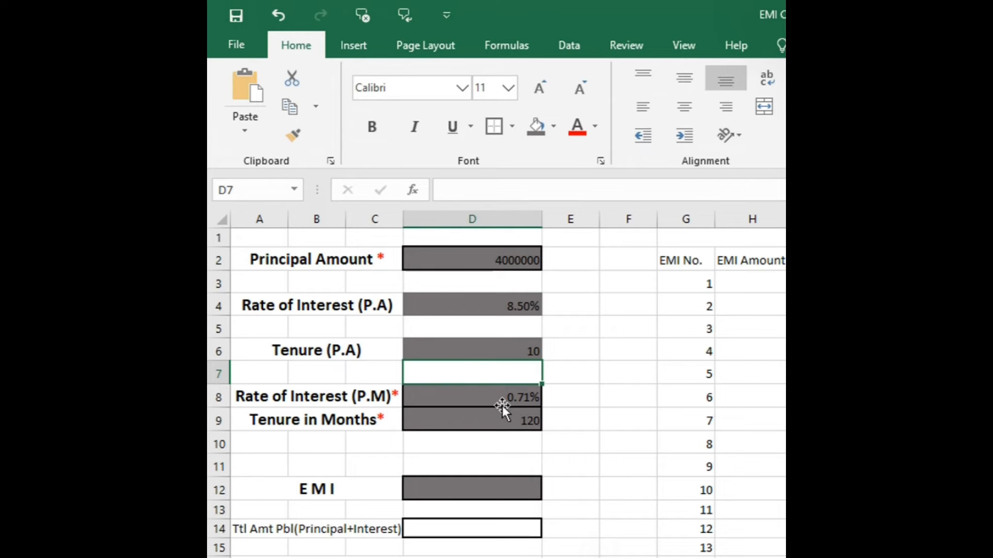
- Calculate the EMI in D12 with the formula =-PMT(D8,D9,D2)
key("Down")
key("Down")
key("Down")
key("Down")
key("Down")
key("Down")
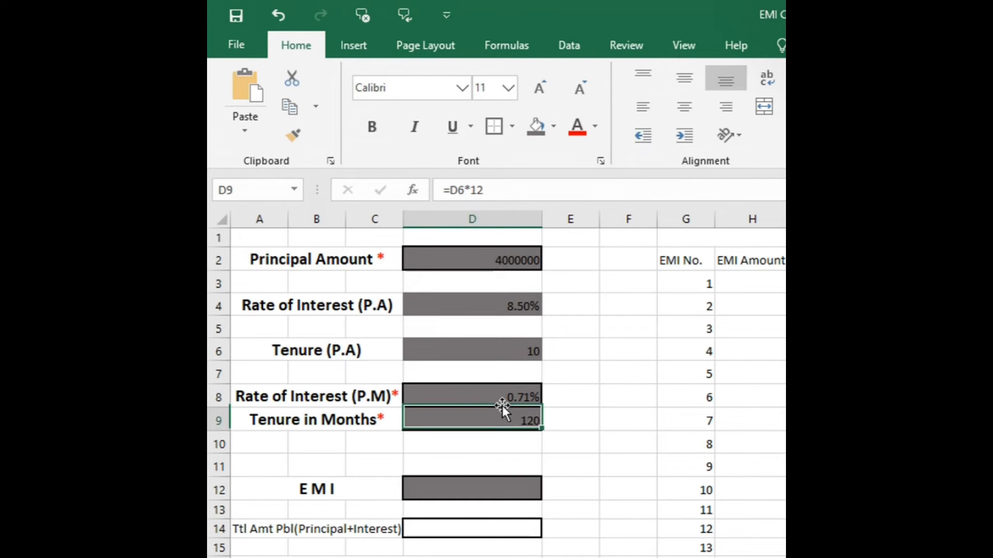
key("Up")
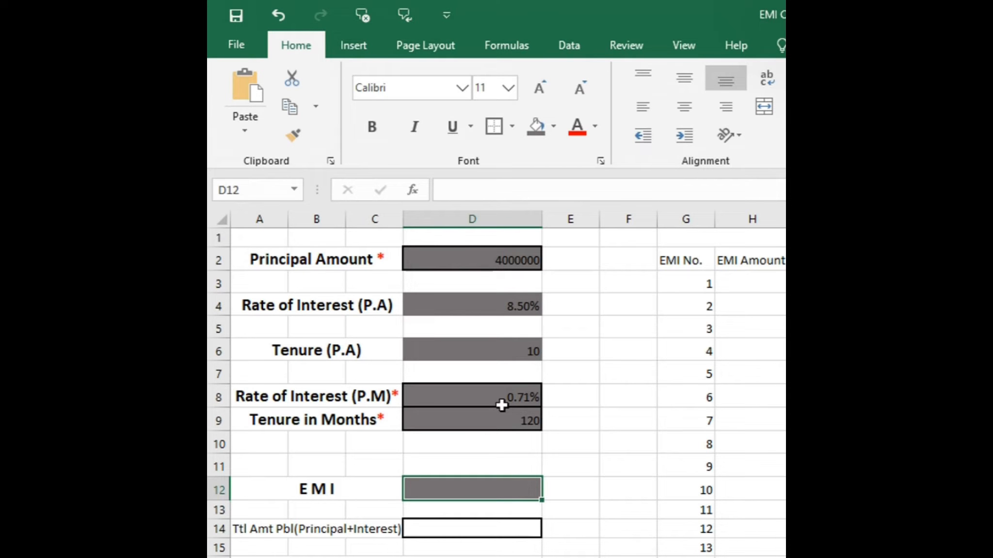
type("=-")
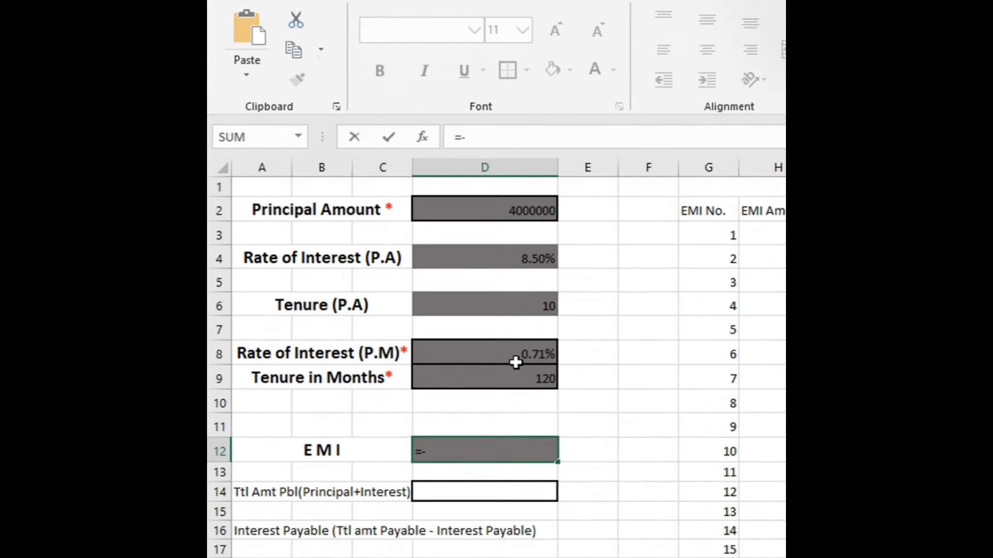
type("pmt")
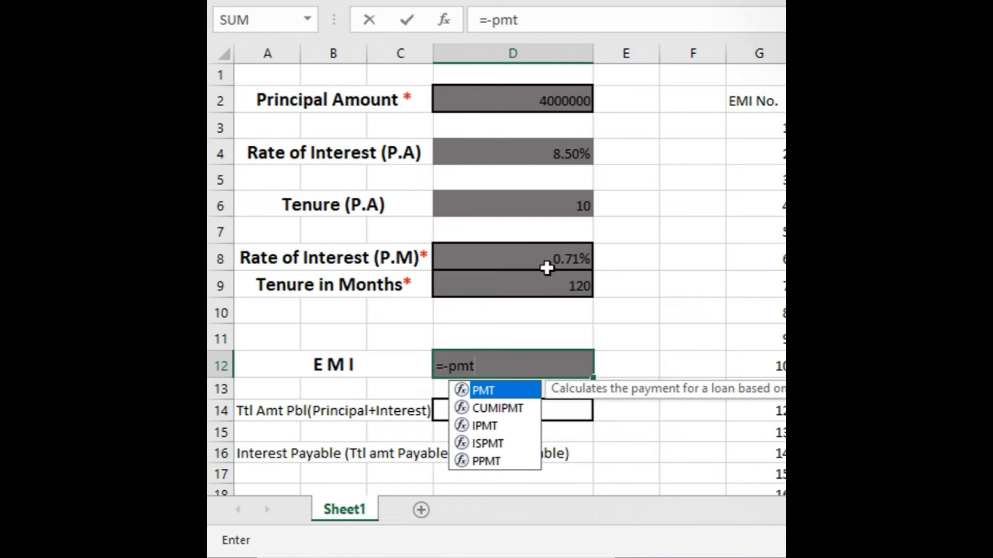
type("(")
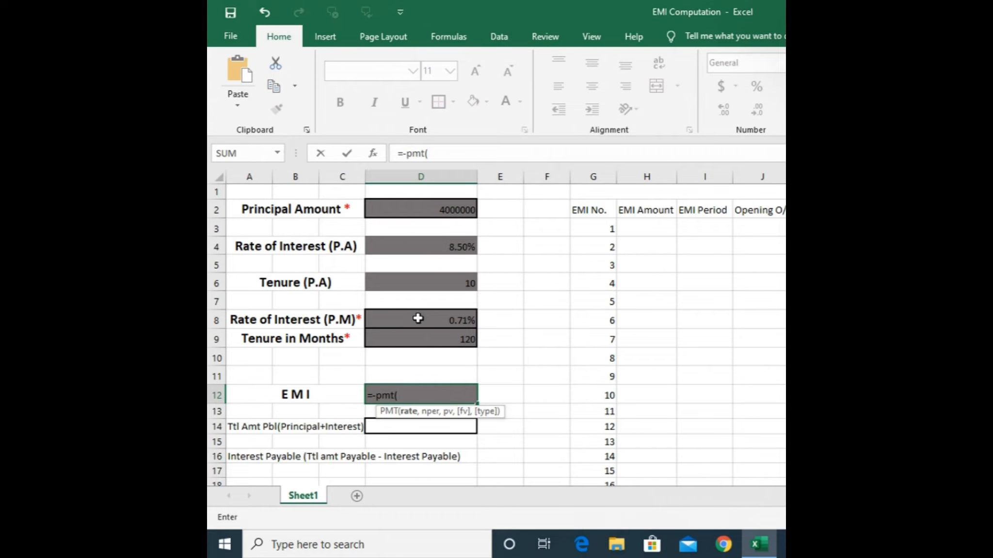
left_click(417, 318)
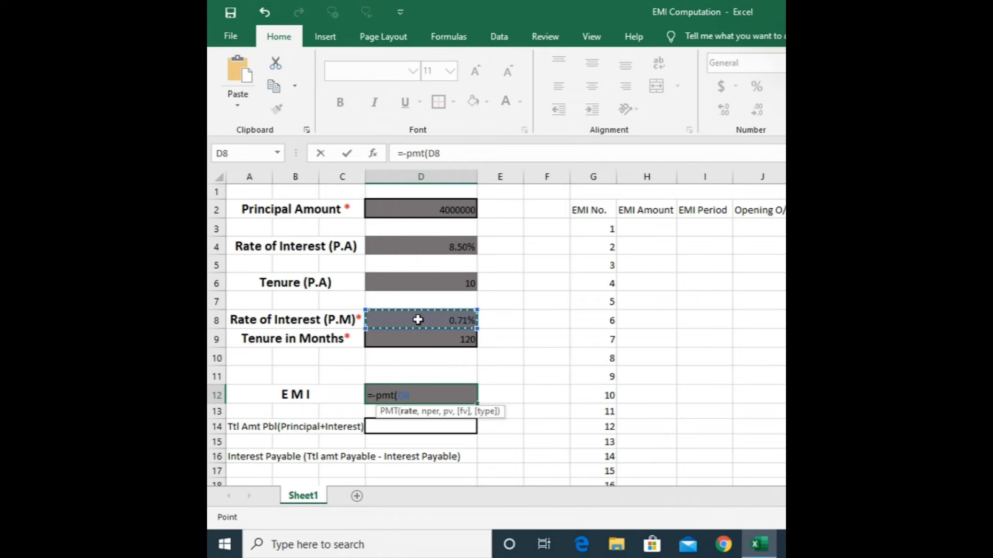
type(",")
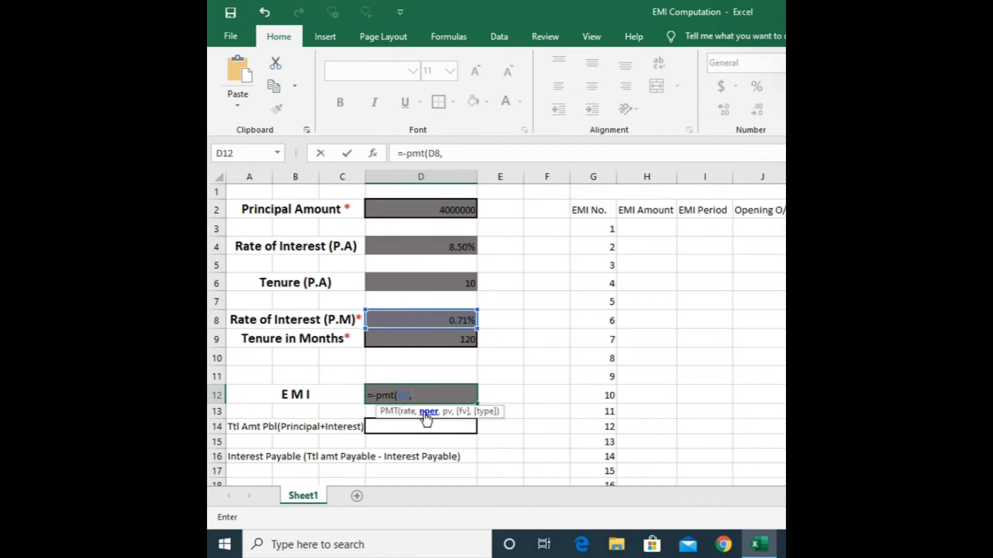
left_click(434, 340)
type(",")
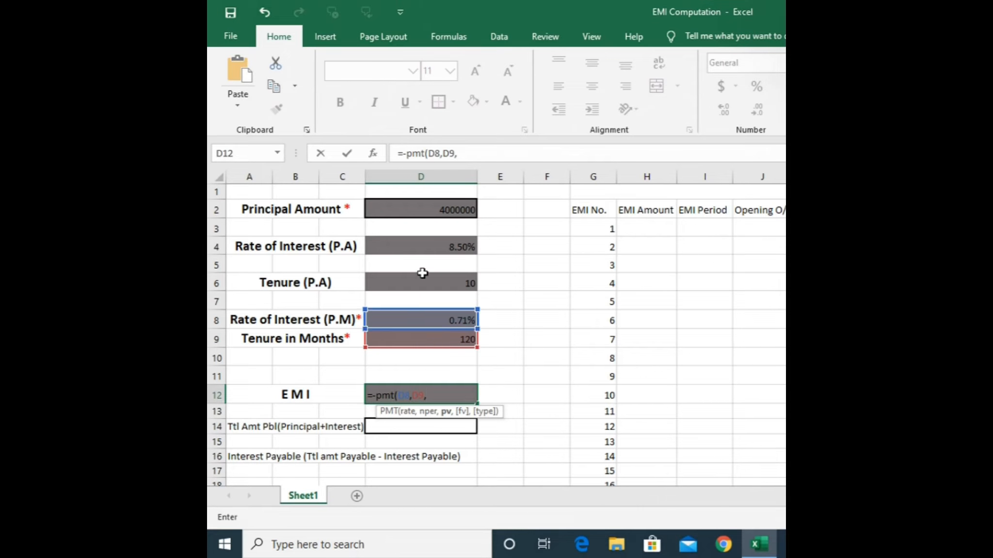
left_click(427, 208)
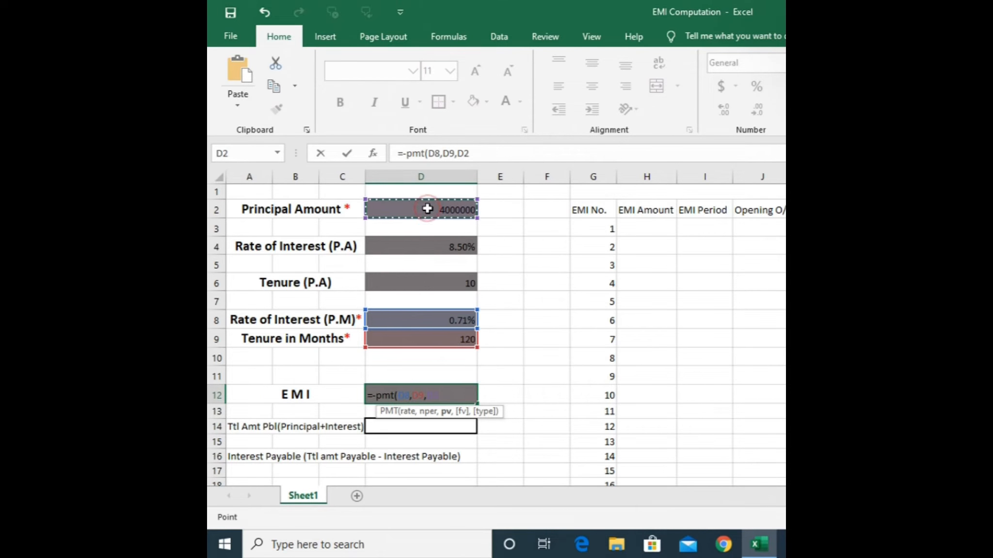
type(")")
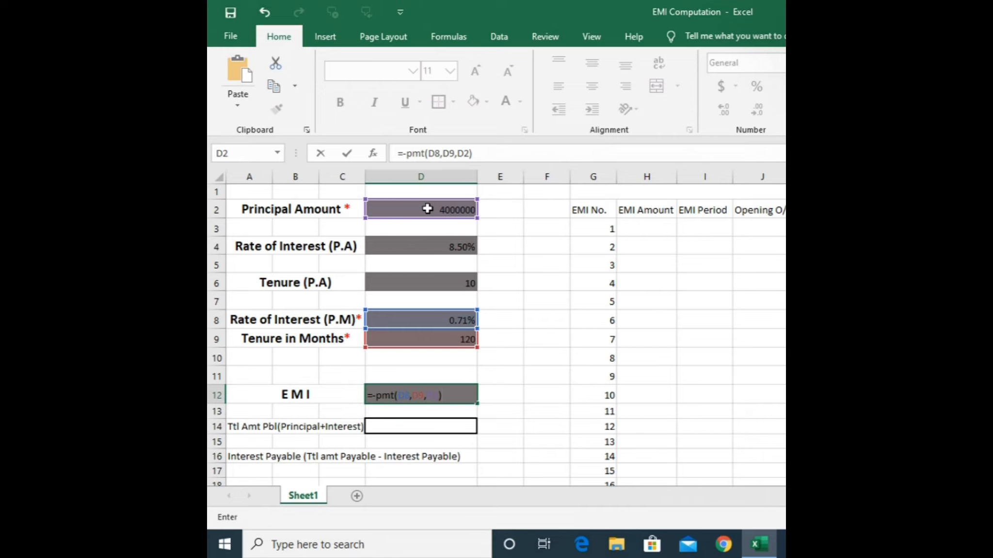
key("Return")
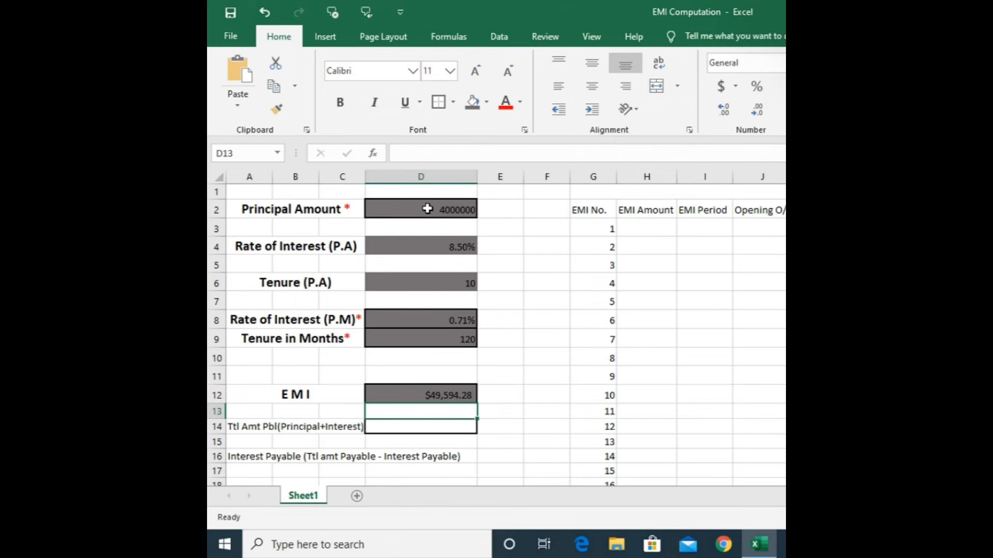
- Calculate the total amount payable in D14 by multiplying EMI by tenure in months, using =D12*D9
left_click(519, 351)
left_click(418, 427)
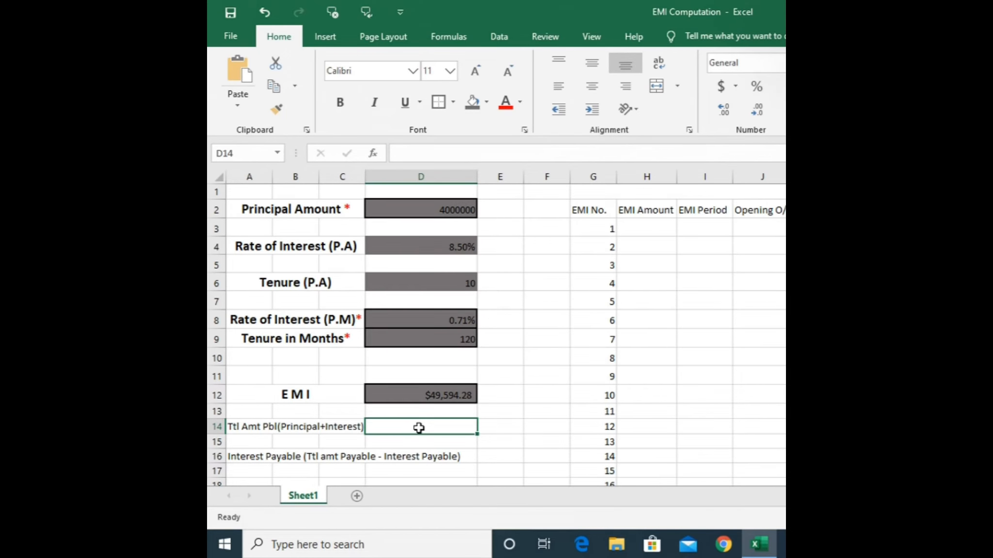
type("=")
left_click(434, 394)
type("*")
left_click(437, 340)
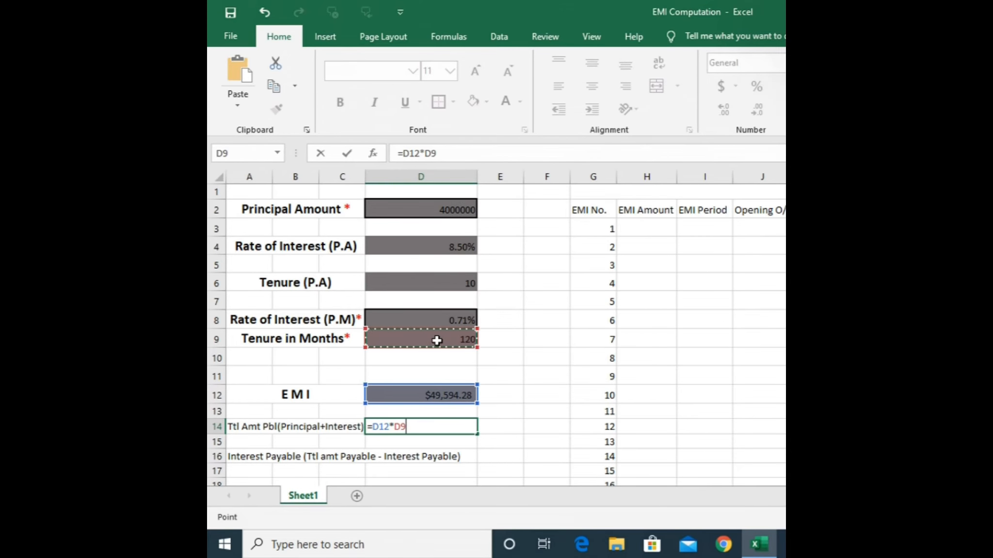
key("Return")
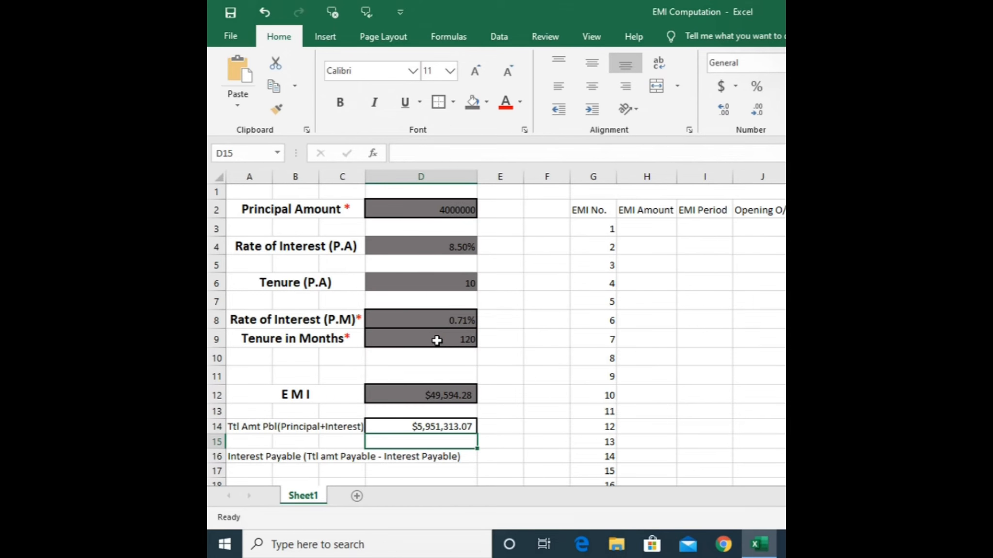
- Set the tenure in D6 to 15 years
left_click(562, 359)
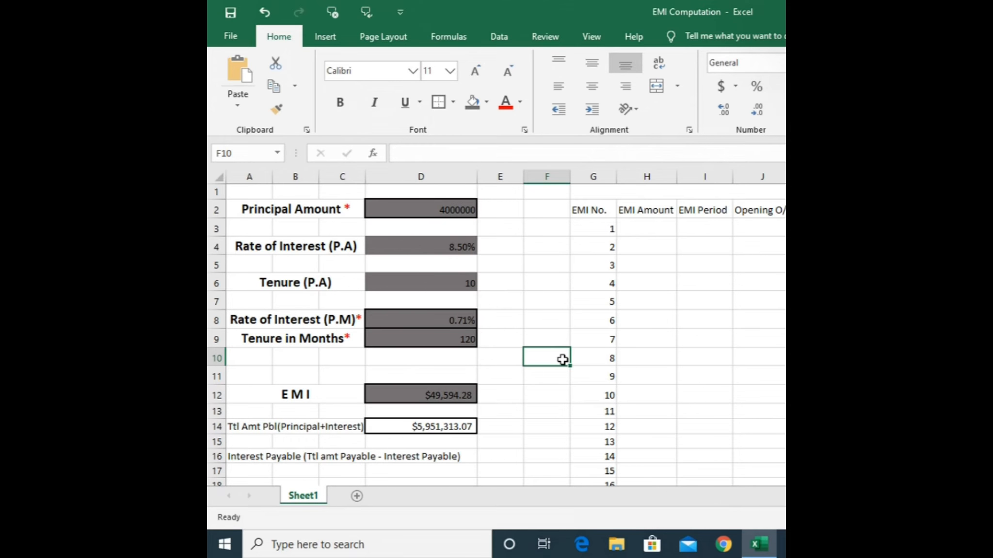
left_click(451, 283)
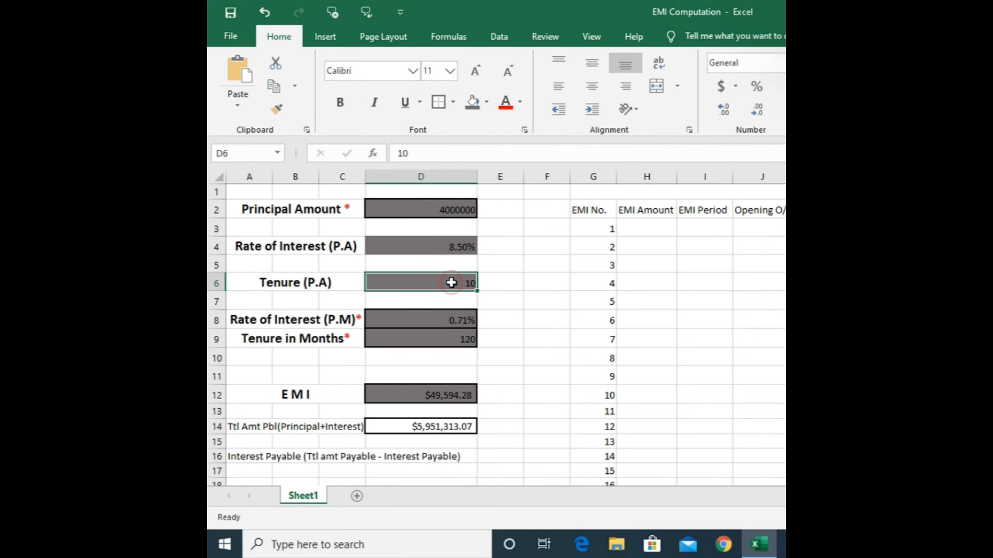
type("15")
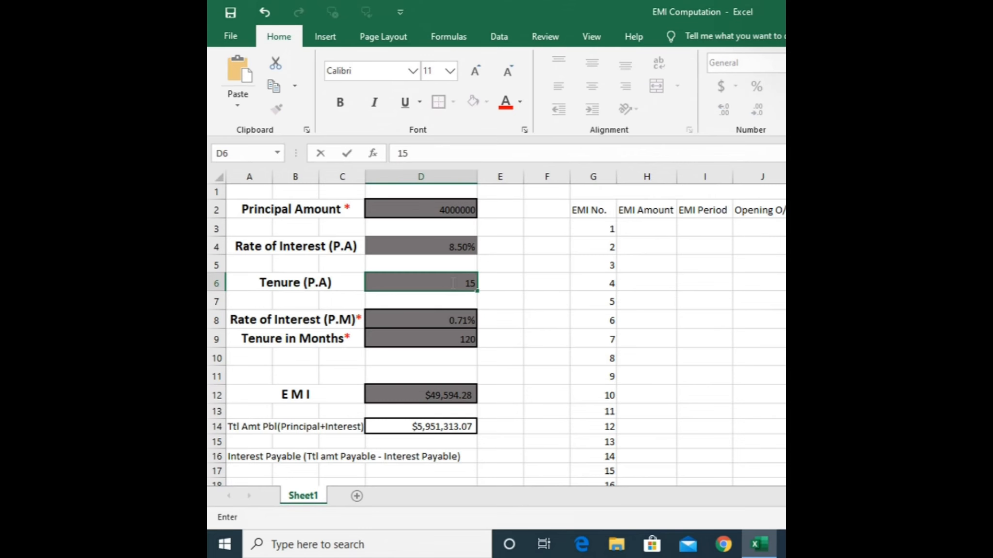
key("Return")
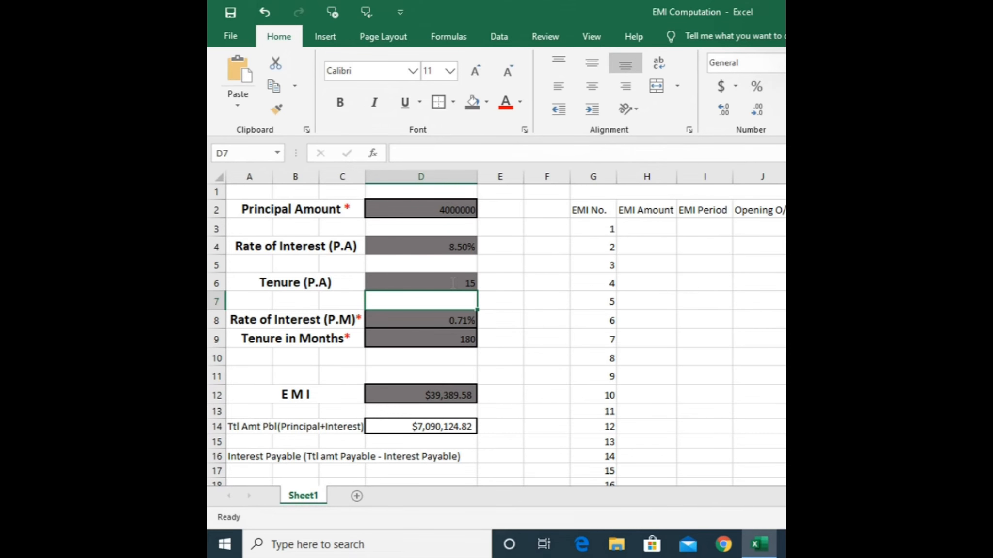
- Change the tenure in D6 to 5 years
left_click(453, 282)
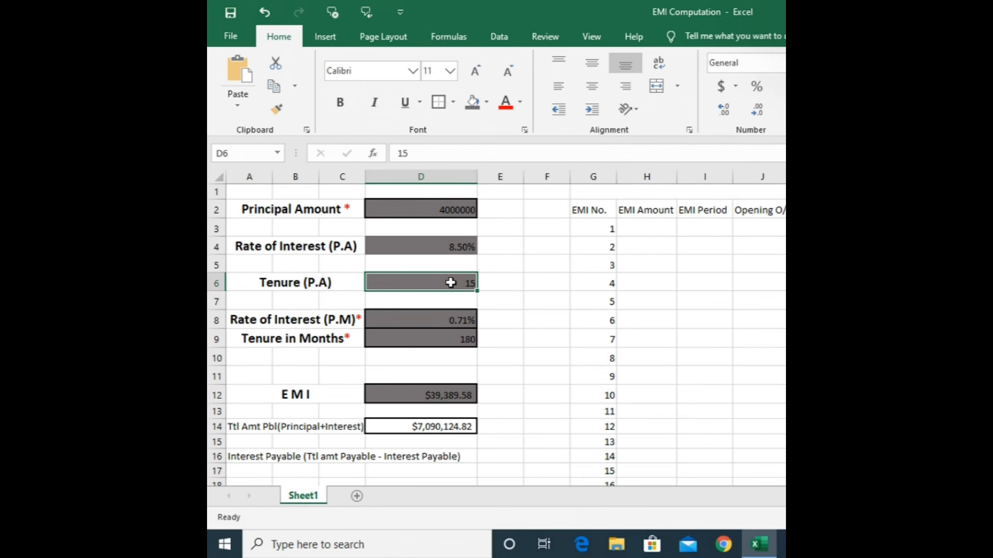
type("5")
key("Return")
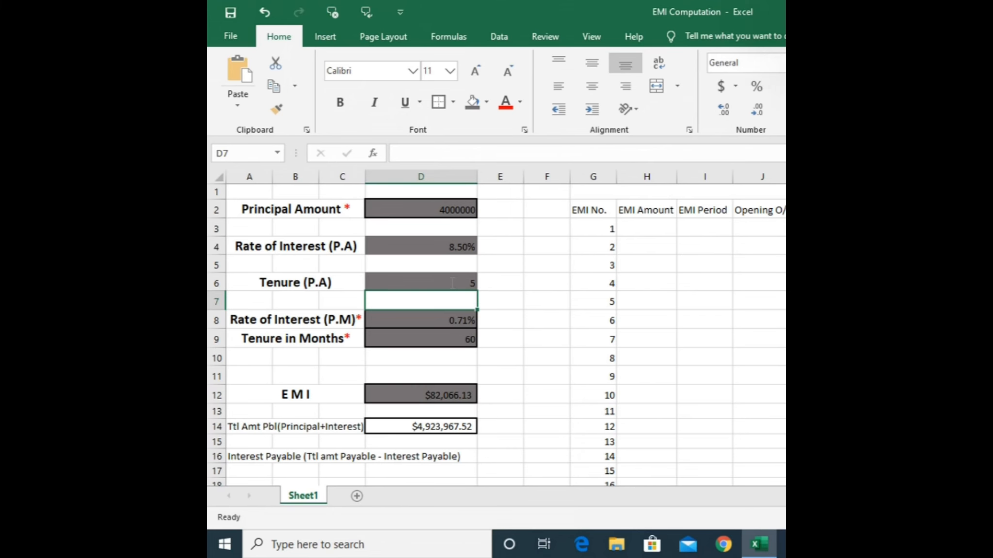
- Examine the monthly rate, tenure in months, EMI and total amount payable computed in column D
key("Down")
key("Down")
key("Down")
key("Down")
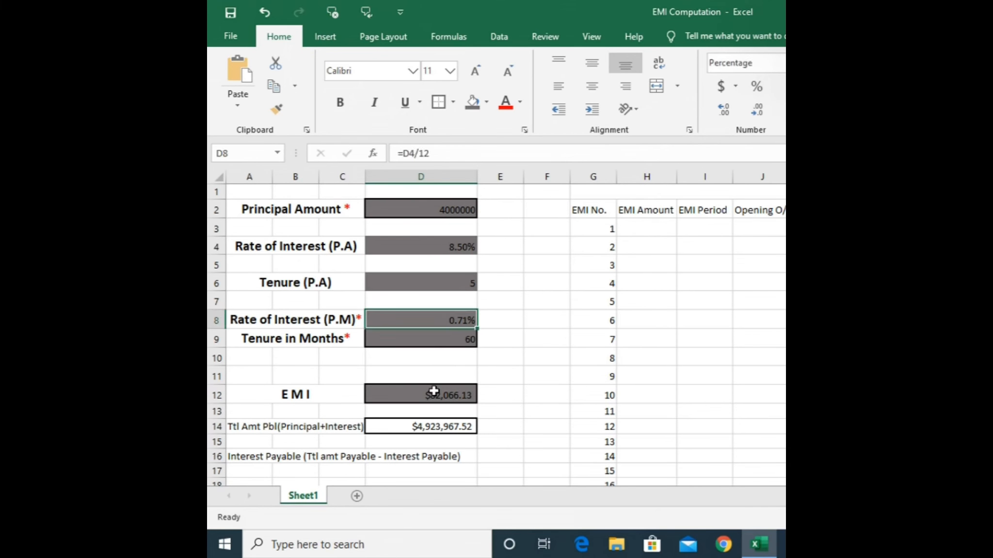
key("Down")
key("Down")
key("Down")
key("Up")
key("Up")
key("Up")
key("Up")
key("Up")
key("Up")
key("Up")
key("Up")
key("Up")
key("Up")
key("Up")
key("Up")
key("Up")
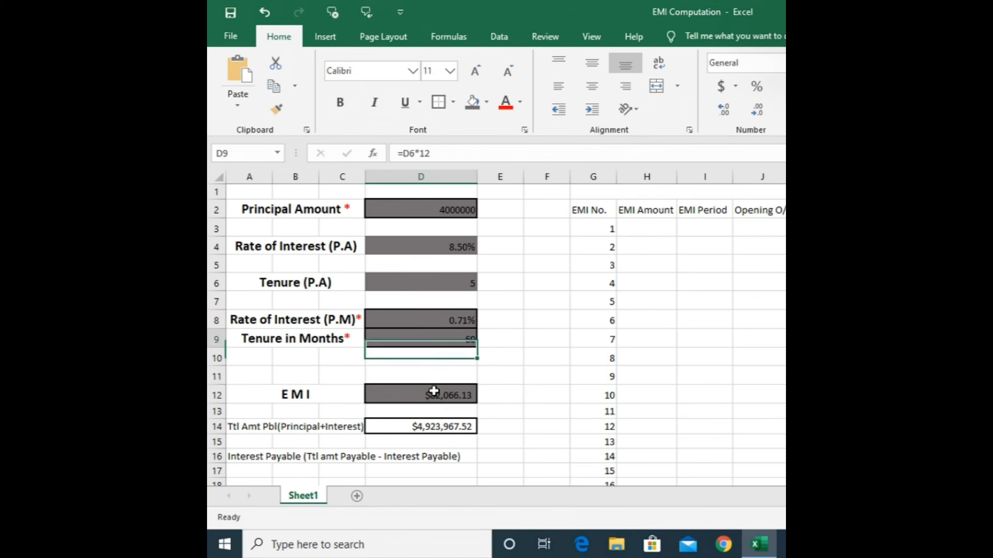
key("Down")
key("Down")
key("Down")
key("Down")
key("Down")
key("Down")
key("Down")
key("Down")
key("Down")
key("Down")
key("Down")
key("Down")
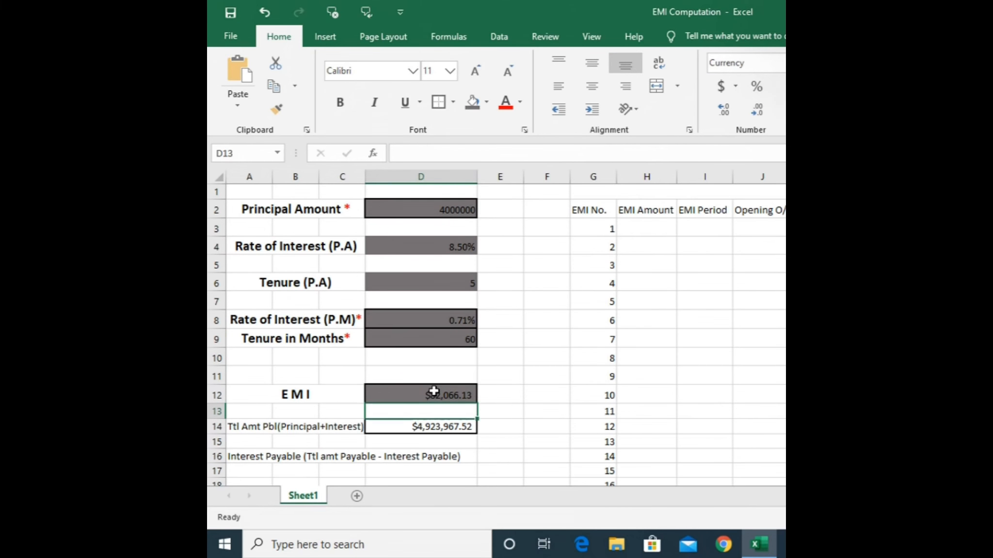
key("Down")
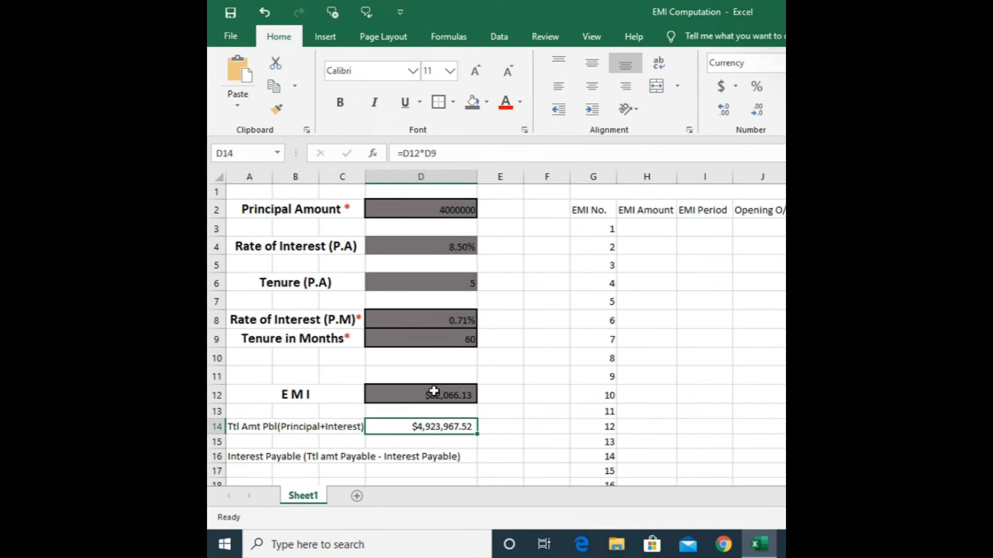
- Calculate the interest payable in D17 by subtracting the principal from the total amount payable, using =D14-D2
key("Down")
key("Down")
key("Down")
key("Down")
key("Up")
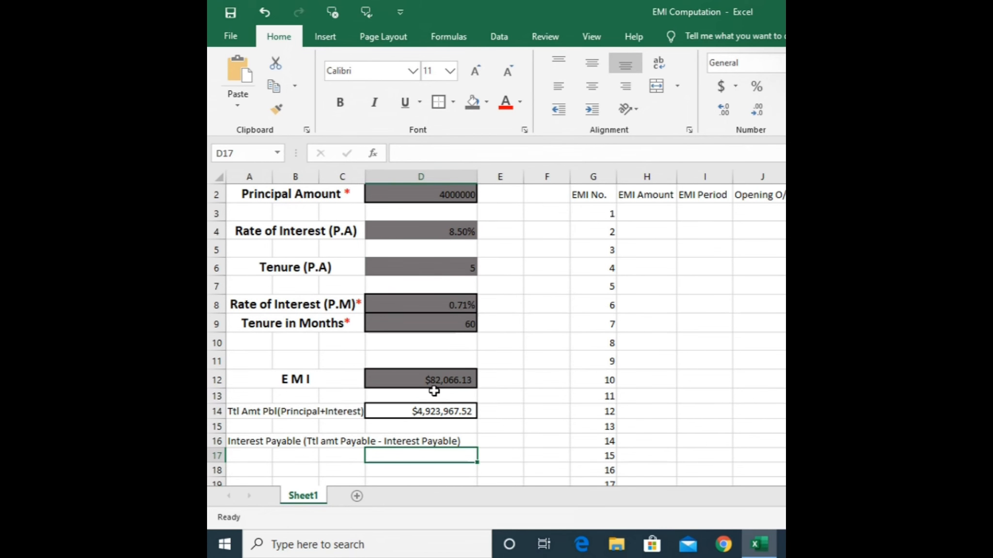
type("=")
key("Up")
key("Up")
key("Up")
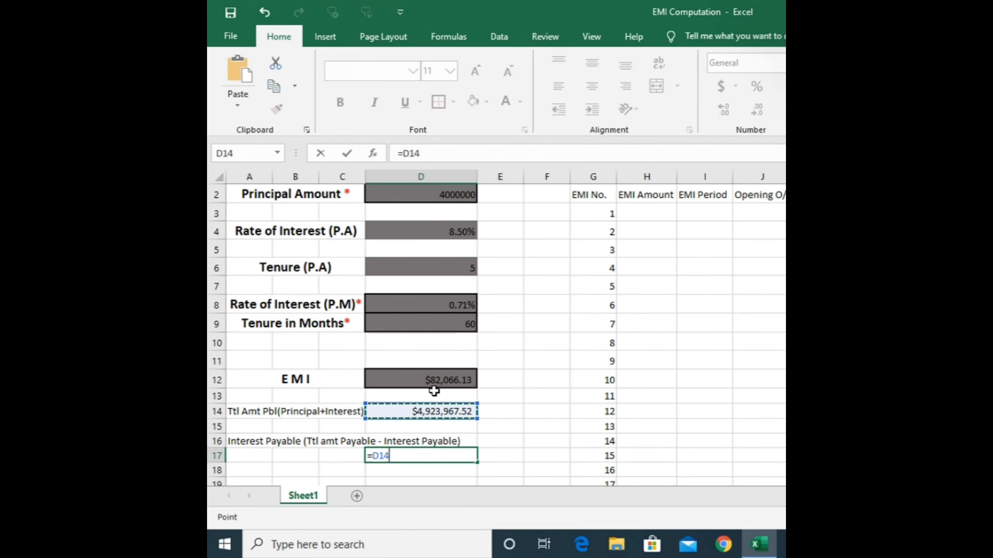
type("-")
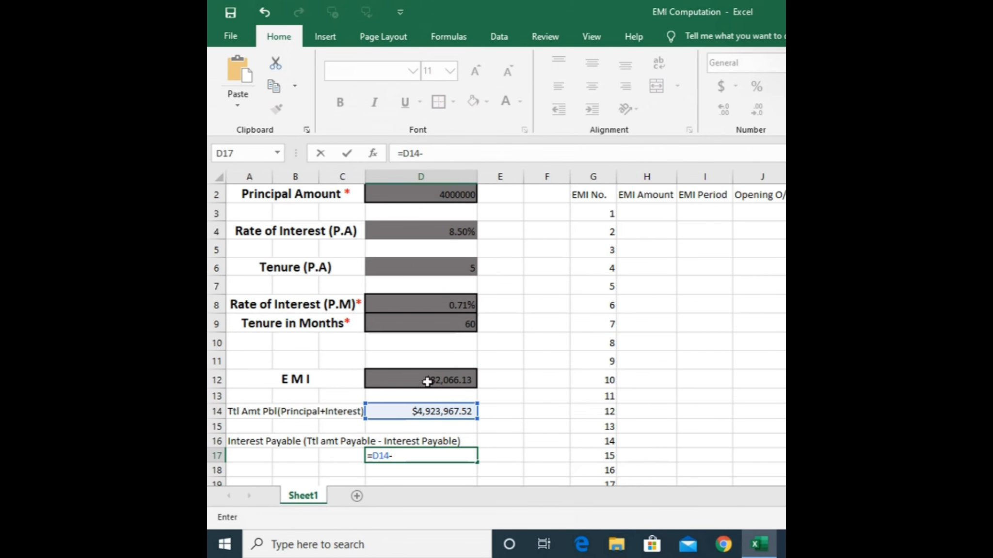
left_click(425, 199)
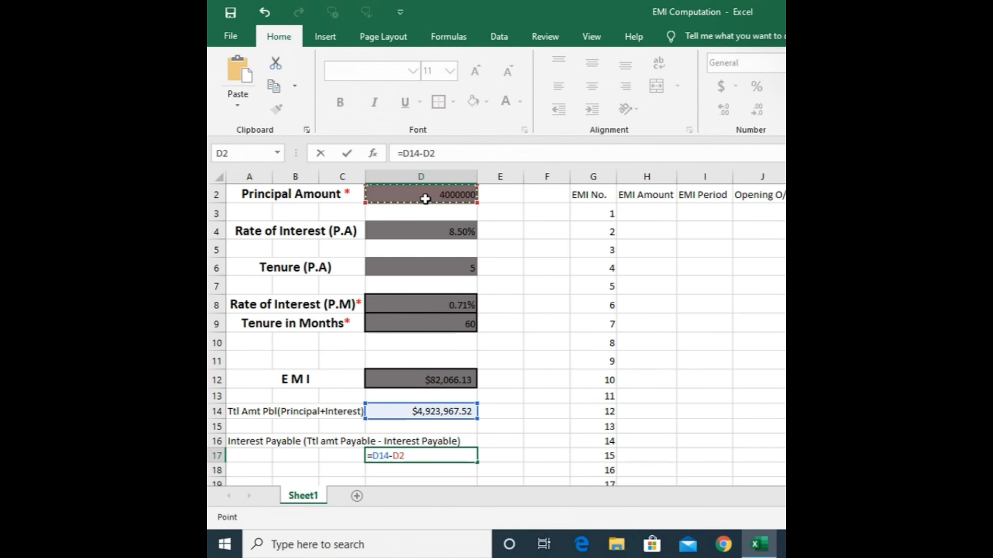
key("Return")
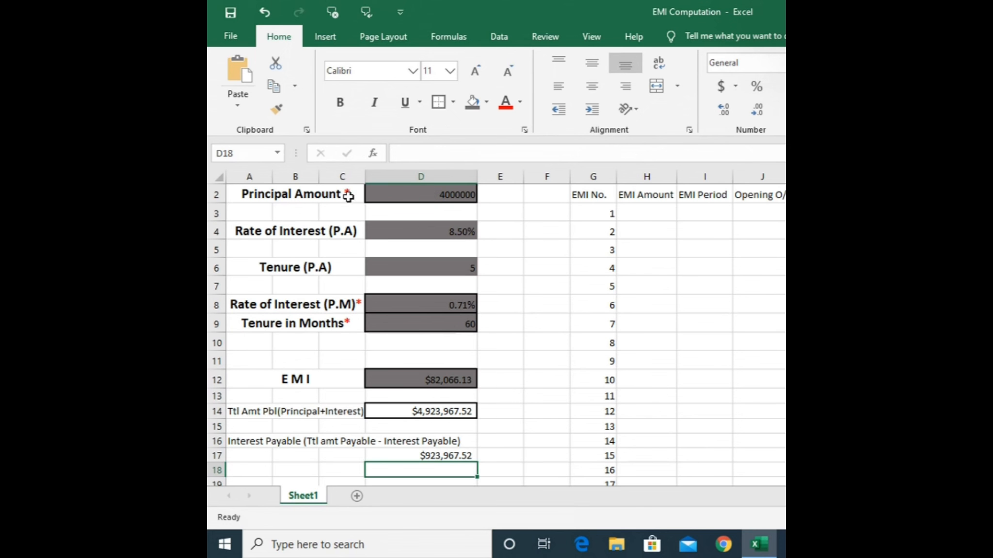
- Set the principal amount in D2 to 70000 and the tenure in D6 to 2 years
left_click(399, 199)
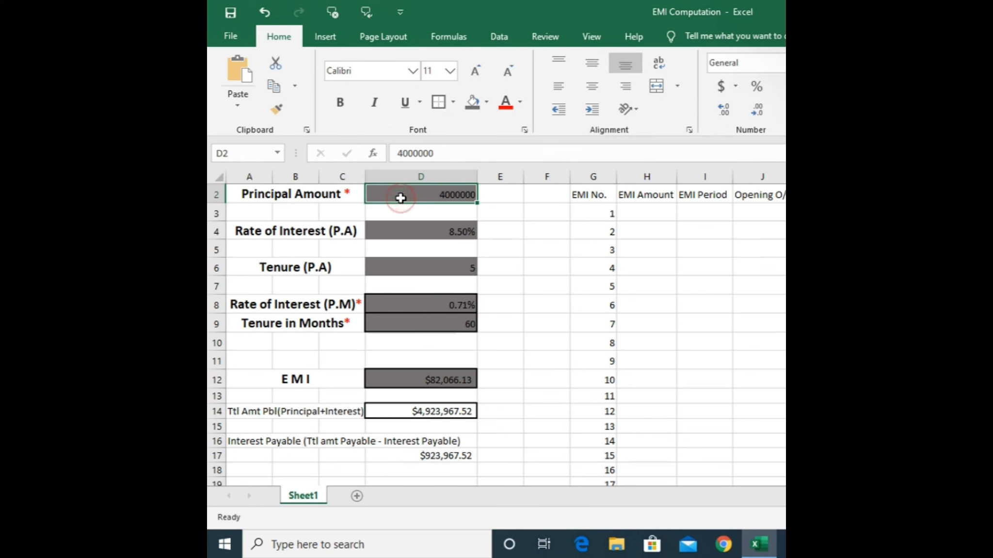
type("70000")
left_click(437, 265)
type("2")
key("Return")
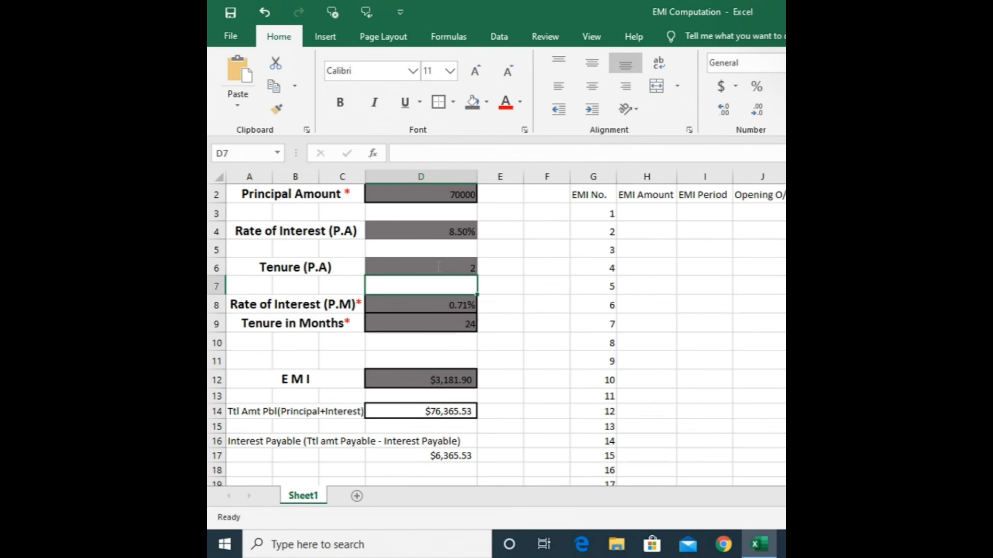
- Enter 13..5% as the annual rate of interest in D4
left_click(434, 231)
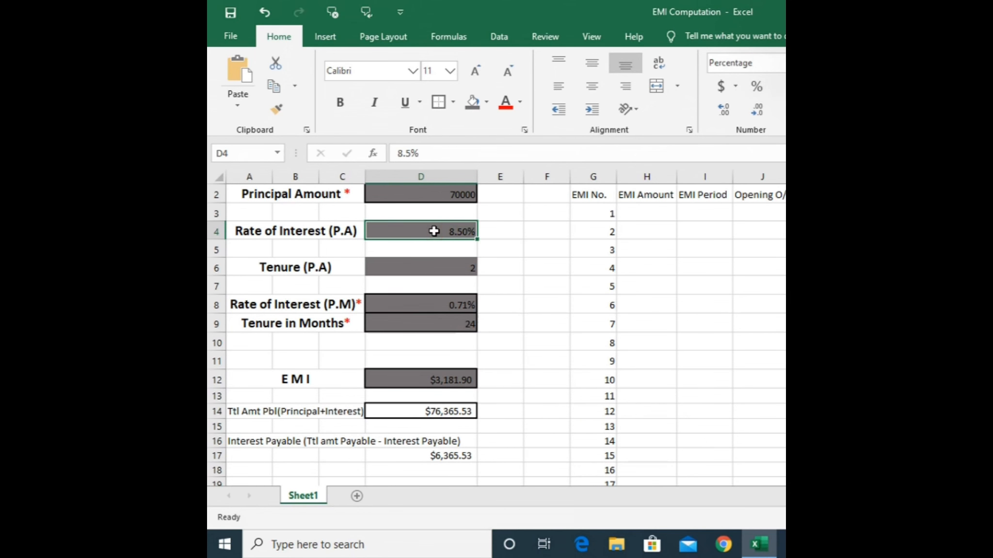
type("13")
type("..5")
left_click(513, 339)
left_click(439, 230)
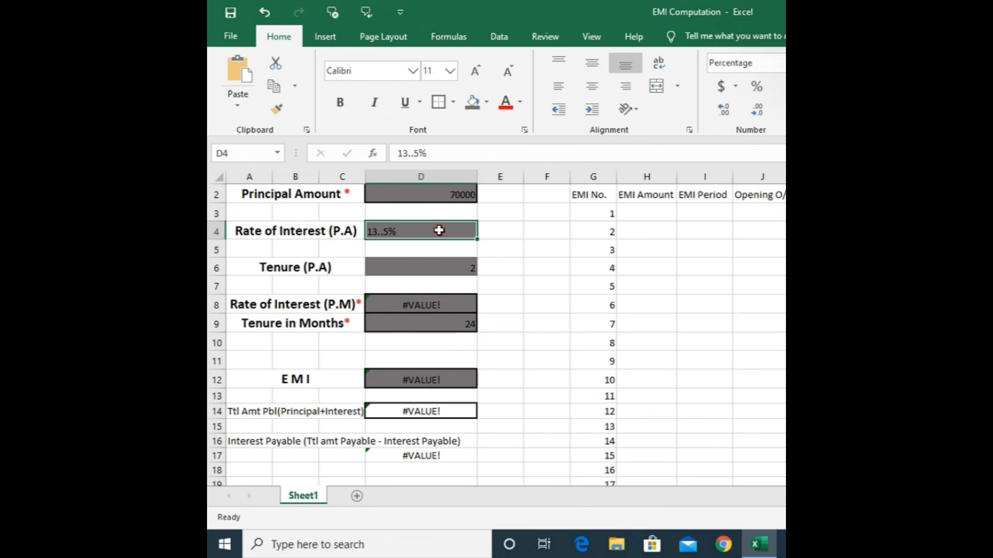